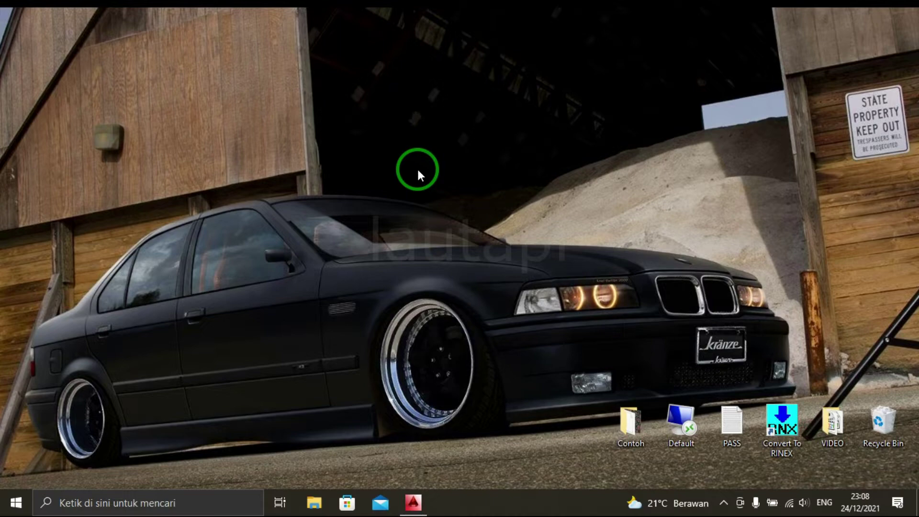
Step: Restore the minimised AutoCAD Civil 3D 2014 drawing window from the taskbar
{"action": "mouse_move", "coordinate": [558, 222]}
{"action": "left_mouse_down"}
{"action": "mouse_move", "coordinate": [378, 214]}
{"action": "mouse_move", "coordinate": [440, 448]}
{"action": "left_mouse_up"}
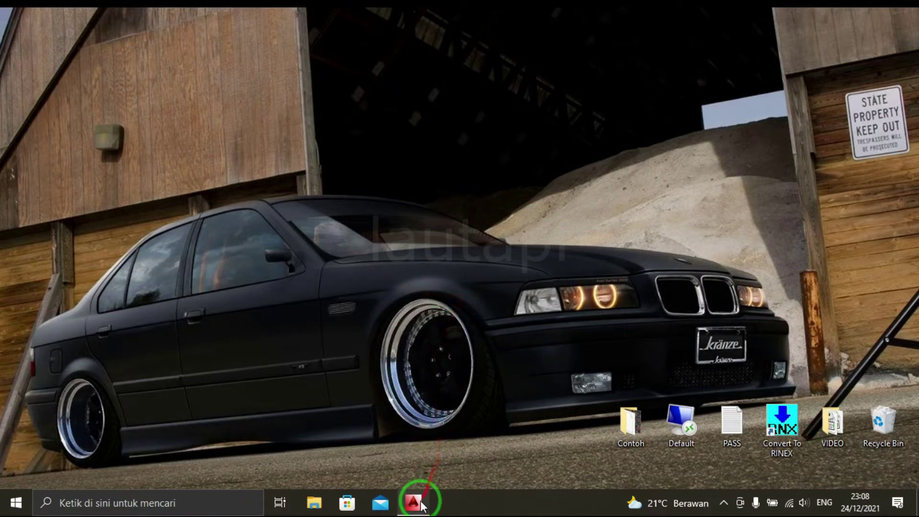
{"action": "left_click", "coordinate": [421, 505]}
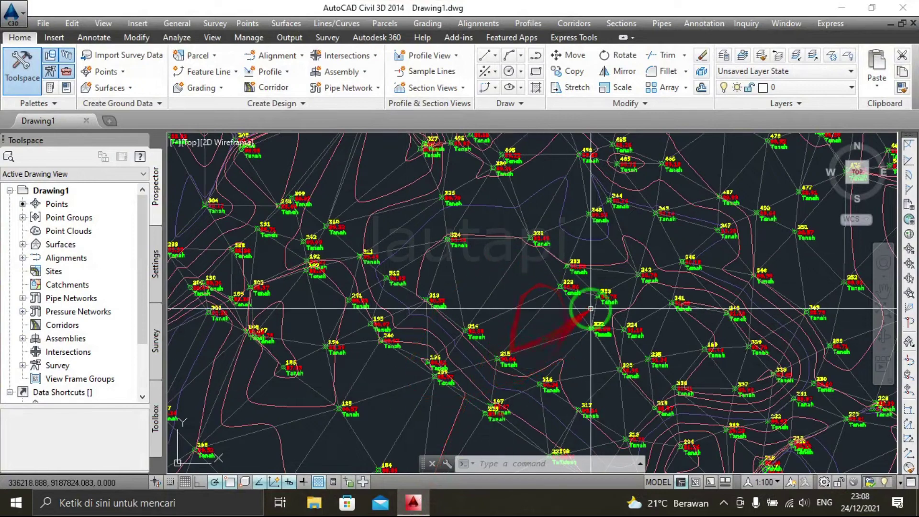
{"action": "left_click_drag", "start_coordinate": [626, 257], "coordinate": [590, 308]}
{"action": "scroll", "coordinate": [542, 279], "scroll_direction": "down", "scroll_amount": 5}
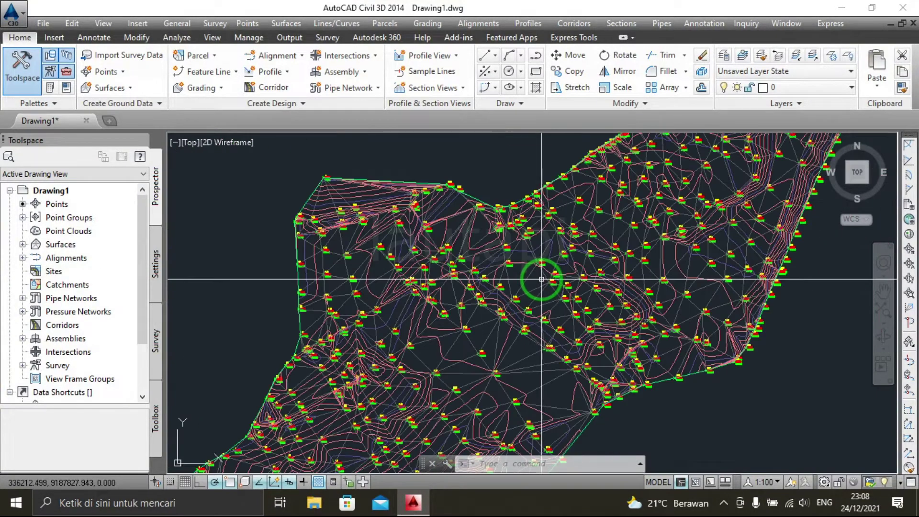
{"action": "scroll", "coordinate": [527, 275], "scroll_direction": "up", "scroll_amount": 3}
{"action": "left_click_drag", "start_coordinate": [512, 253], "coordinate": [596, 245]}
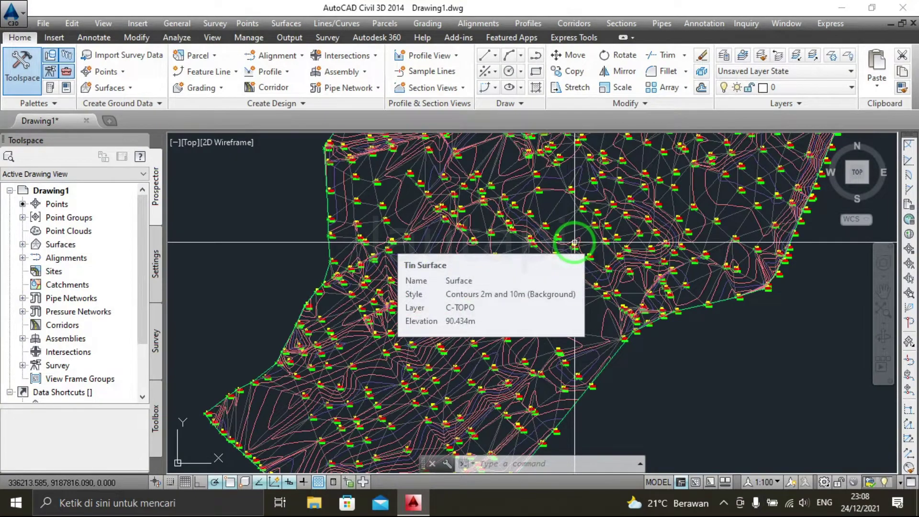
{"action": "scroll", "coordinate": [601, 199], "scroll_direction": "down", "scroll_amount": 3}
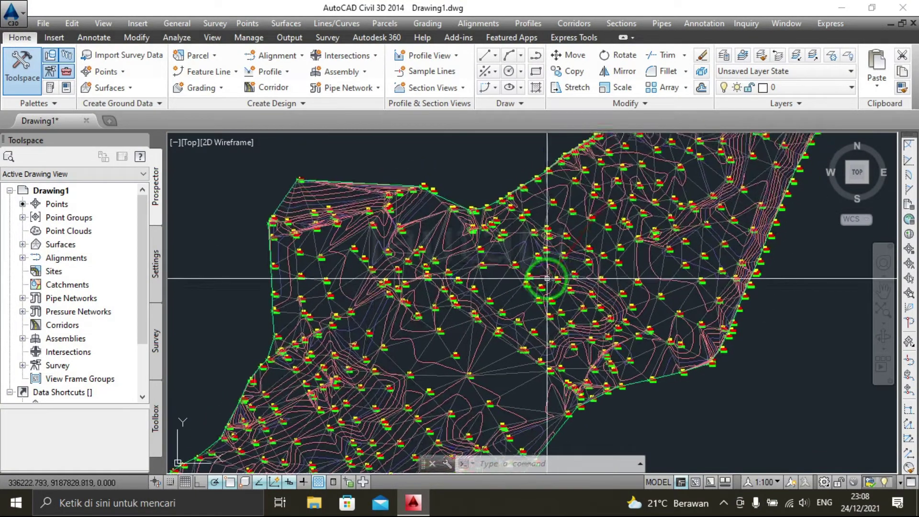
{"action": "left_click_drag", "start_coordinate": [550, 277], "coordinate": [526, 315]}
{"action": "scroll", "coordinate": [543, 289], "scroll_direction": "up", "scroll_amount": 5}
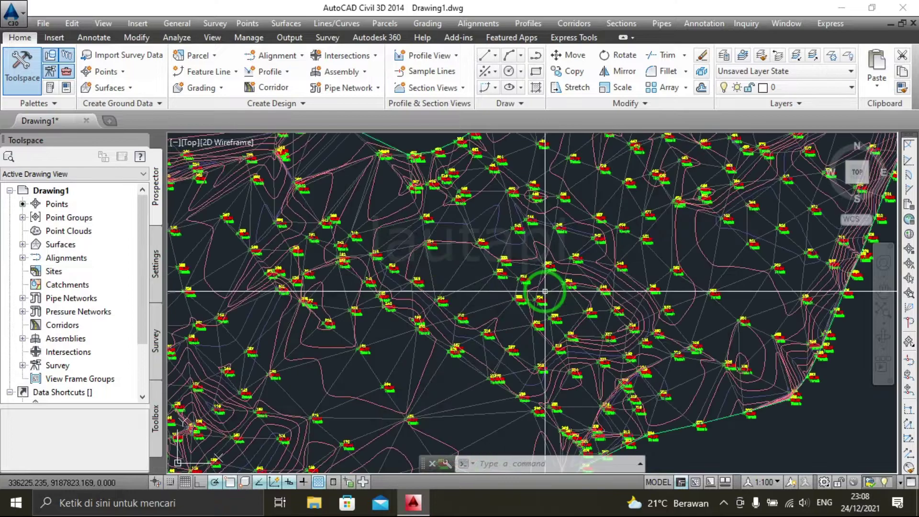
{"action": "left_click_drag", "start_coordinate": [541, 255], "coordinate": [542, 252]}
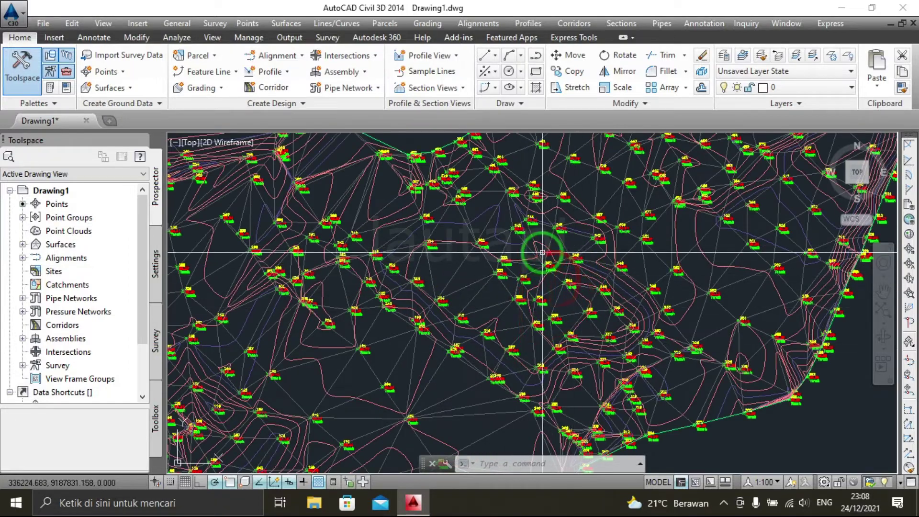
{"action": "scroll", "coordinate": [542, 252], "scroll_direction": "down", "scroll_amount": 5}
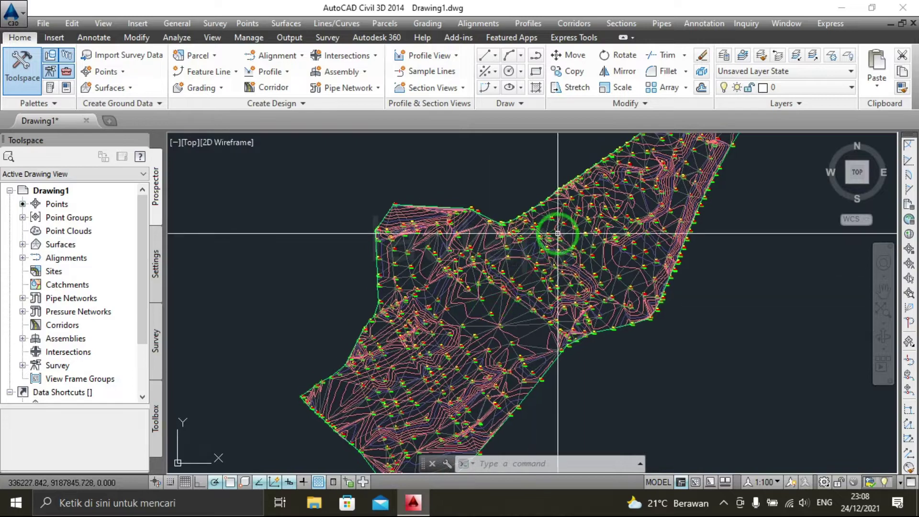
{"action": "scroll", "coordinate": [455, 293], "scroll_direction": "up", "scroll_amount": 3}
{"action": "scroll", "coordinate": [448, 301], "scroll_direction": "up", "scroll_amount": 2}
{"action": "middle_click_drag", "start_coordinate": [449, 302], "coordinate": [488, 221]}
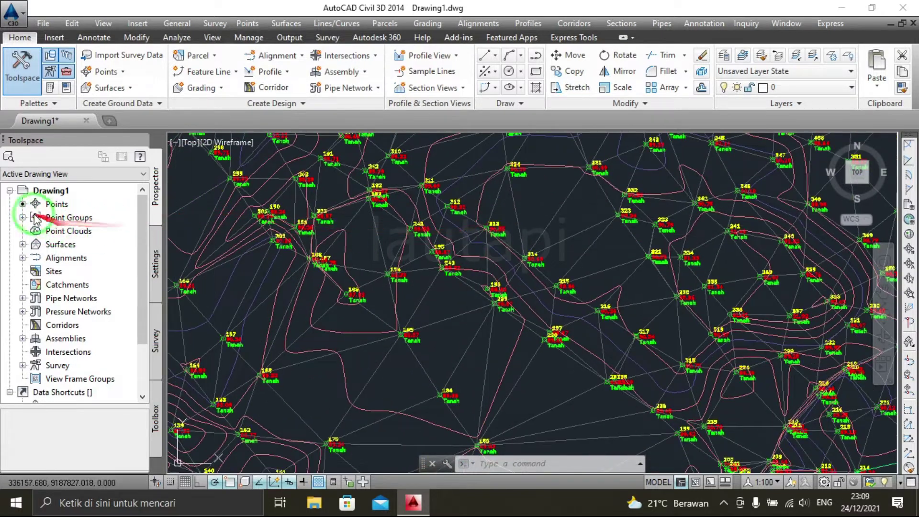
{"action": "left_click", "coordinate": [23, 218]}
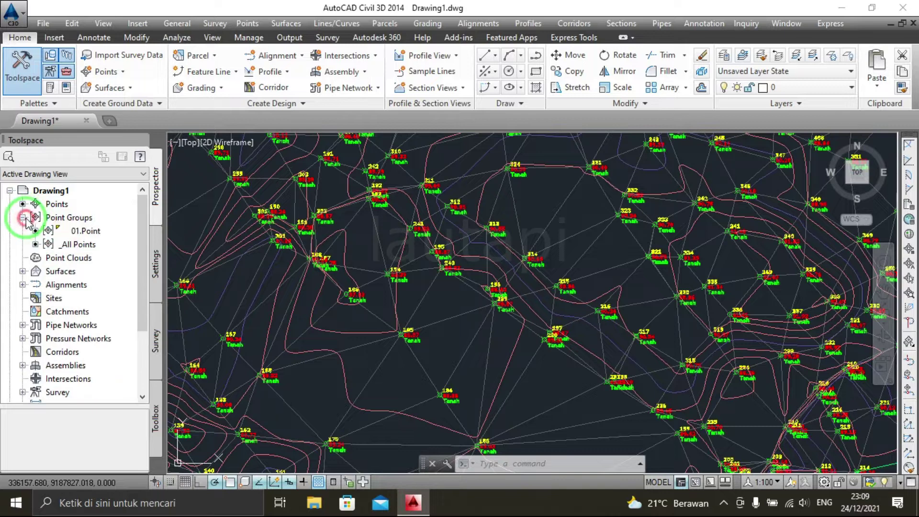
Step: Select the 01.Point group in Prospector's Point Groups list
{"action": "right_click", "coordinate": [67, 234]}
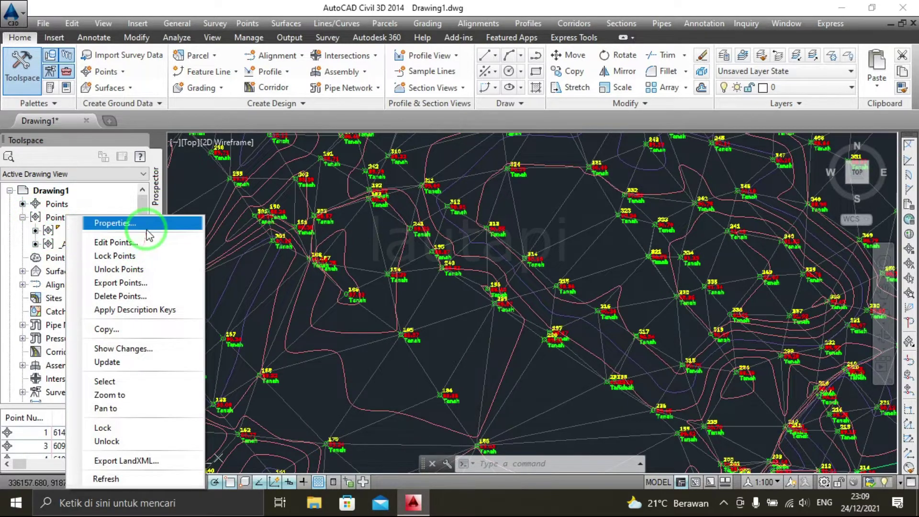
{"action": "left_click", "coordinate": [372, 259]}
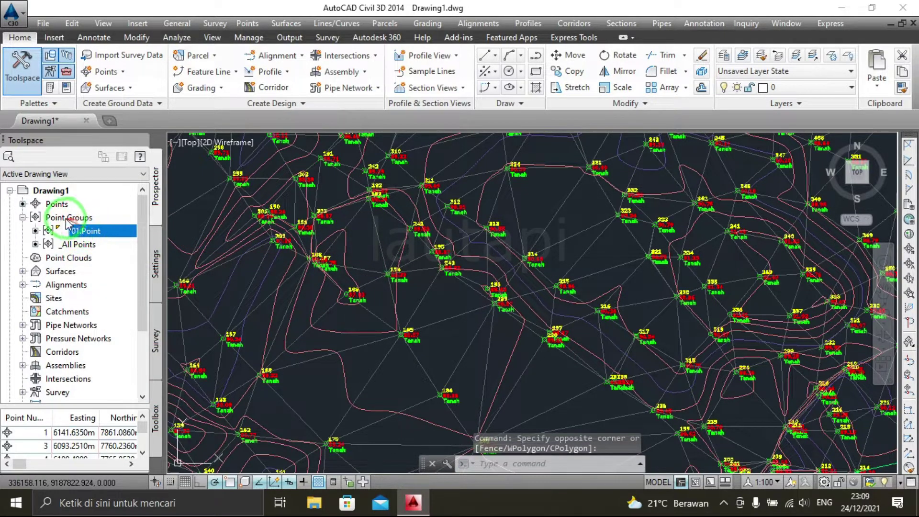
{"action": "left_click", "coordinate": [23, 217]}
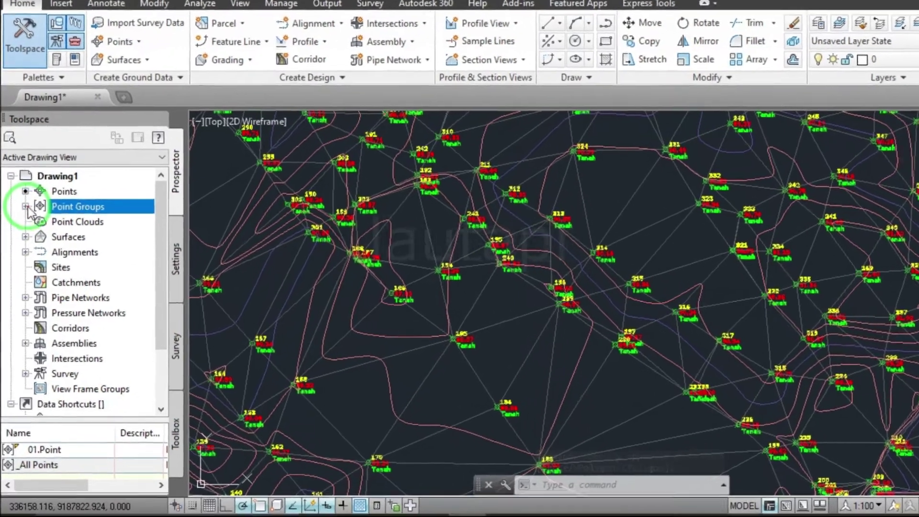
{"action": "left_click", "coordinate": [22, 217]}
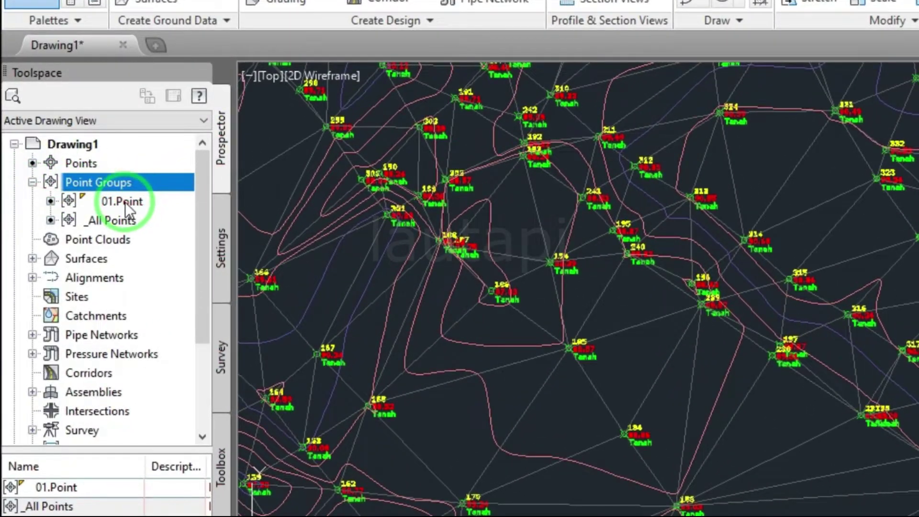
{"action": "left_click", "coordinate": [115, 209]}
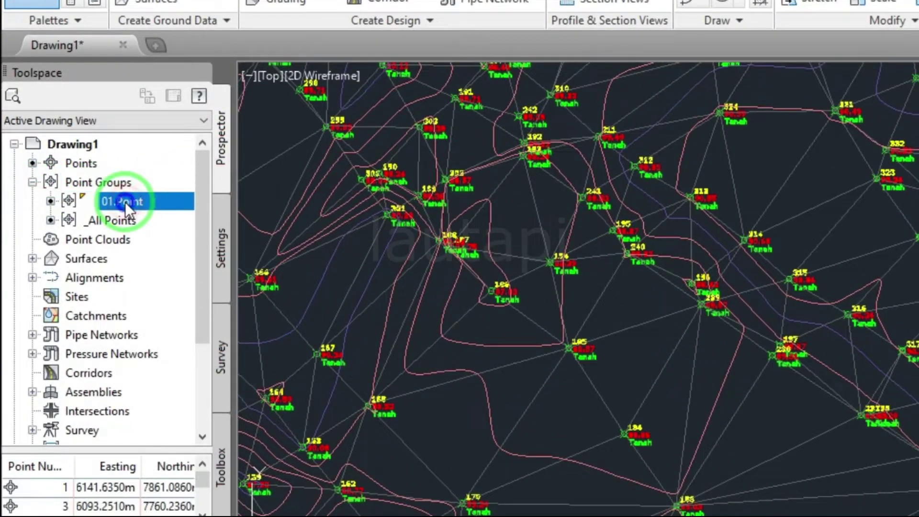
Step: Set the 01.Point group's point style and point label style to <none>
{"action": "right_click", "coordinate": [125, 202]}
{"action": "left_click", "coordinate": [180, 197]}
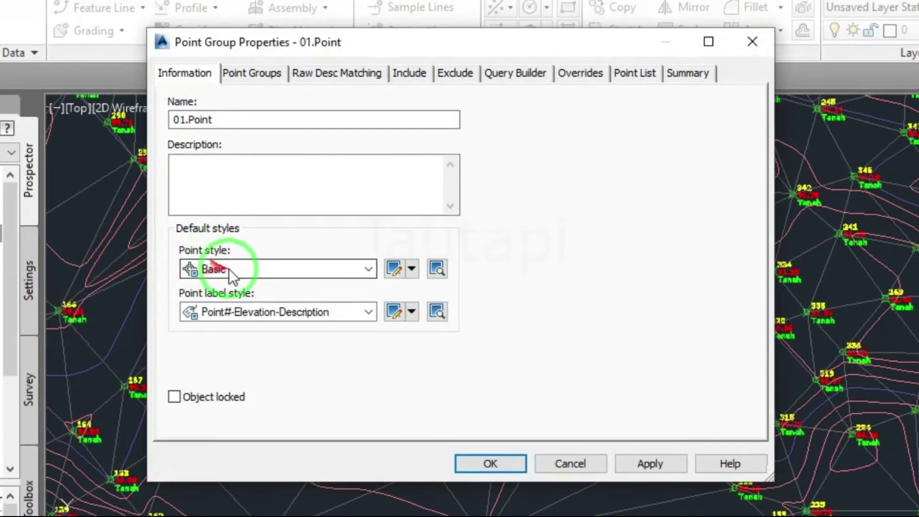
{"action": "left_click", "coordinate": [235, 270]}
{"action": "left_click_drag", "start_coordinate": [235, 270], "coordinate": [244, 297]}
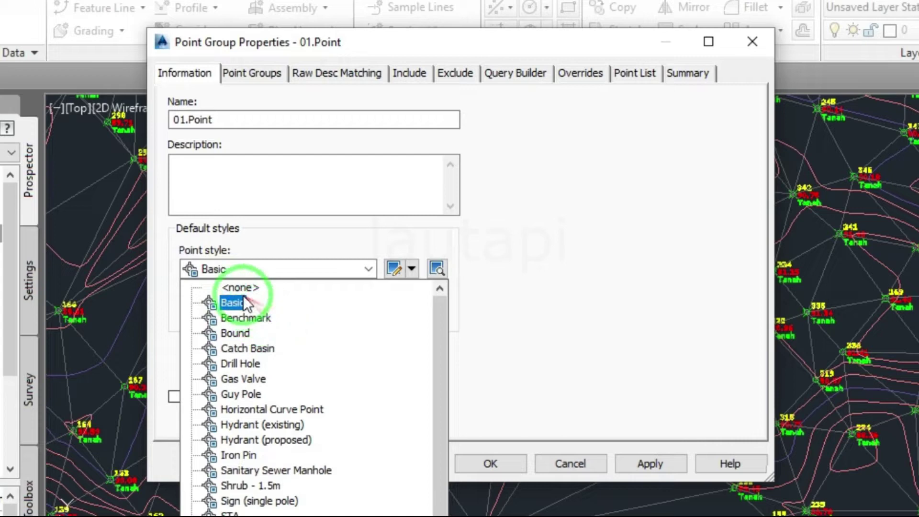
{"action": "left_click", "coordinate": [241, 288]}
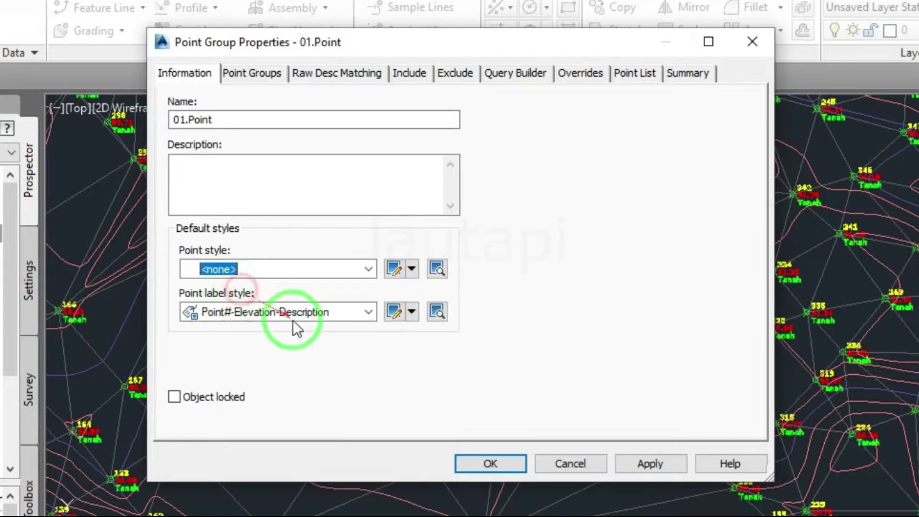
{"action": "left_click", "coordinate": [214, 318]}
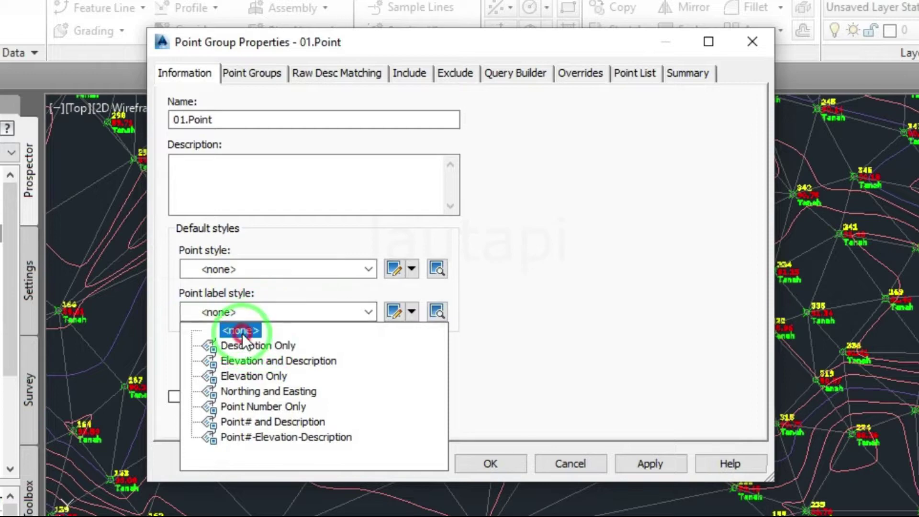
{"action": "left_click", "coordinate": [241, 331]}
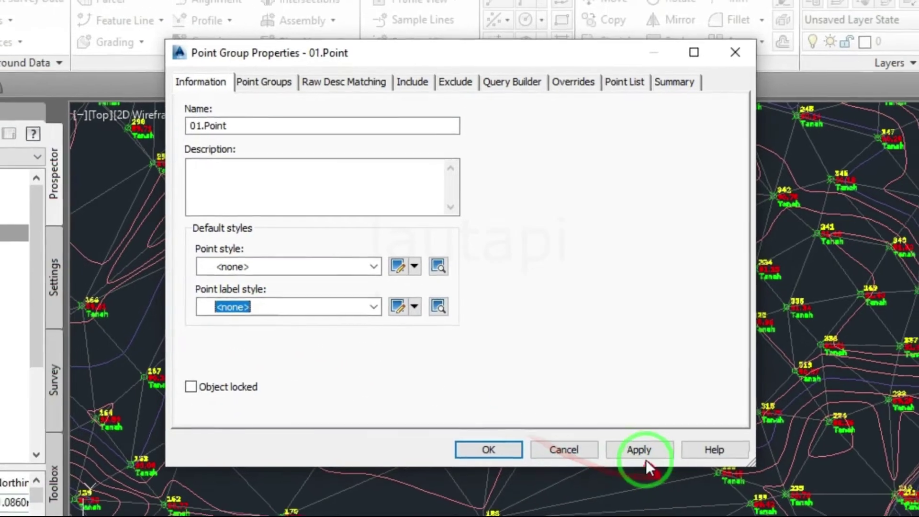
{"action": "left_click", "coordinate": [645, 459]}
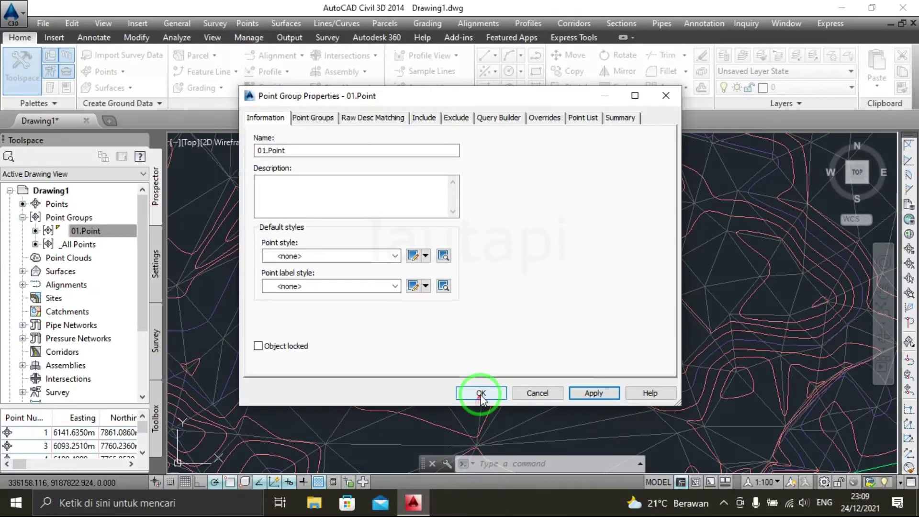
{"action": "left_click", "coordinate": [480, 394]}
{"action": "scroll", "coordinate": [500, 349], "scroll_direction": "down", "scroll_amount": 6}
{"action": "scroll", "coordinate": [475, 353], "scroll_direction": "up", "scroll_amount": 2}
{"action": "scroll", "coordinate": [459, 361], "scroll_direction": "up", "scroll_amount": 2}
{"action": "mouse_move", "coordinate": [502, 309]}
{"action": "middle_mouse_down"}
{"action": "mouse_move", "coordinate": [595, 246]}
{"action": "mouse_move", "coordinate": [572, 265]}
{"action": "middle_mouse_up"}
{"action": "scroll", "coordinate": [572, 265], "scroll_direction": "down", "scroll_amount": 2}
{"action": "scroll", "coordinate": [572, 275], "scroll_direction": "down", "scroll_amount": 2}
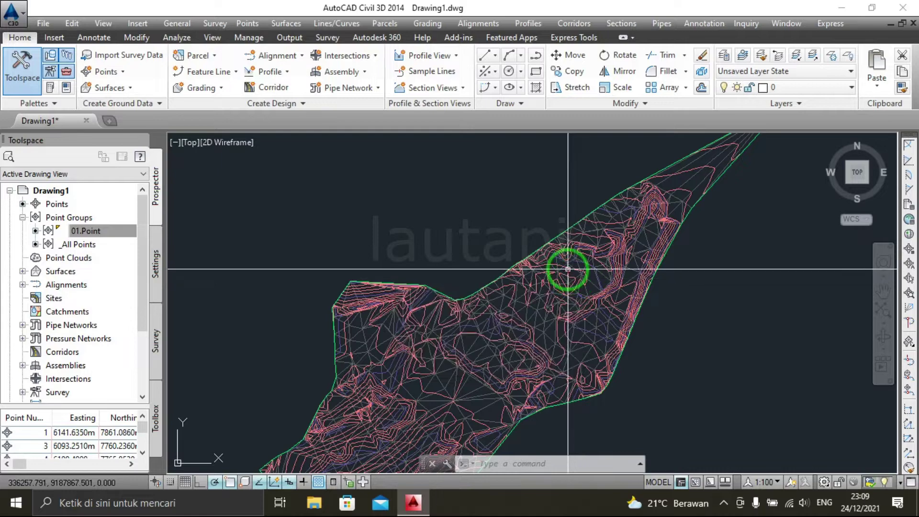
{"action": "left_click", "coordinate": [478, 23]}
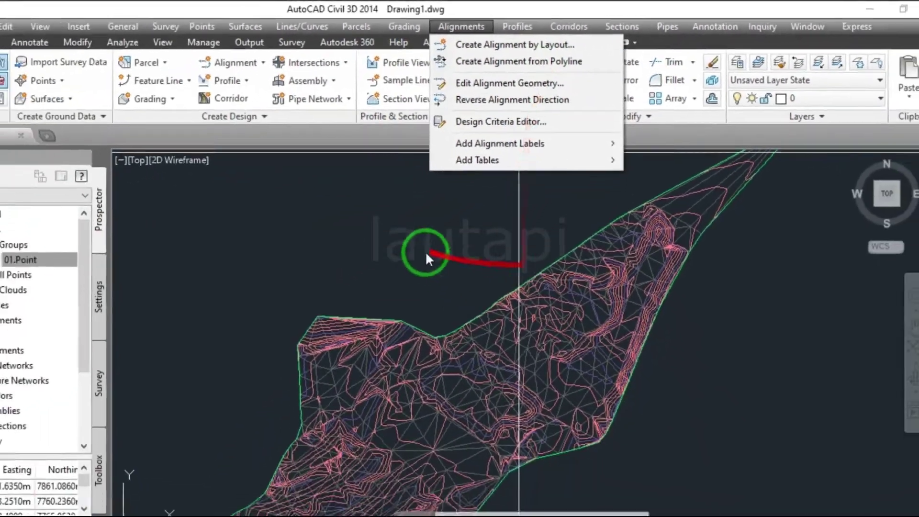
{"action": "left_click", "coordinate": [433, 229]}
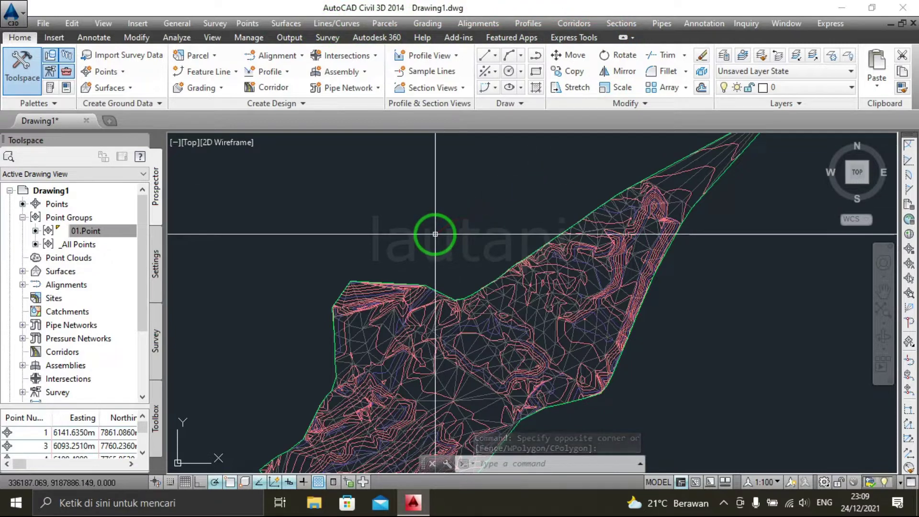
Step: Toggle MENUBAR to 0 and back to 1 so the classic menu bar shows
{"action": "type", "text": "menubar"}
{"action": "key", "text": "Return"}
{"action": "type", "text": "0"}
{"action": "key", "text": "Return"}
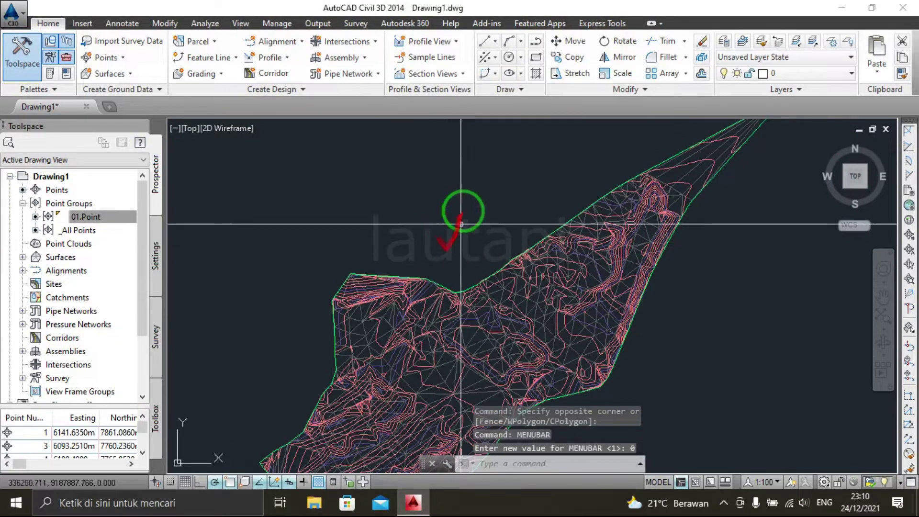
{"action": "type", "text": "m"}
{"action": "type", "text": "enub"}
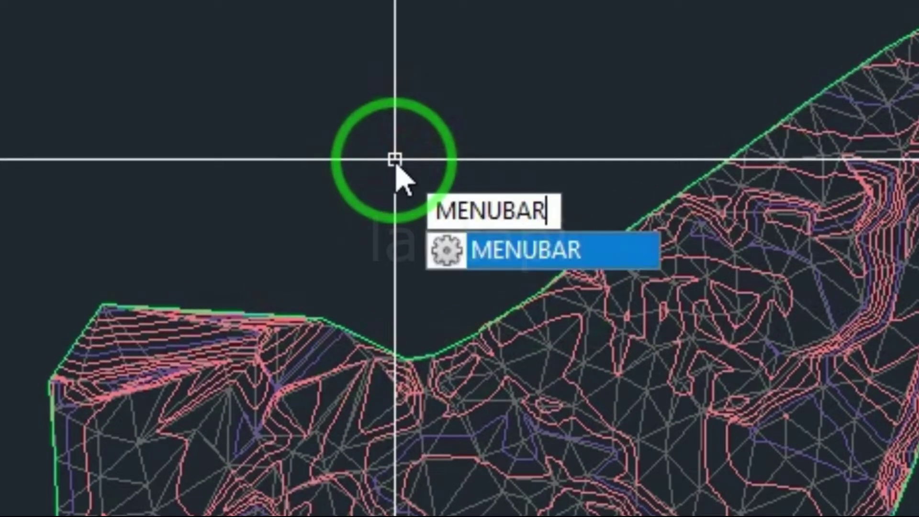
{"action": "key", "text": "Return"}
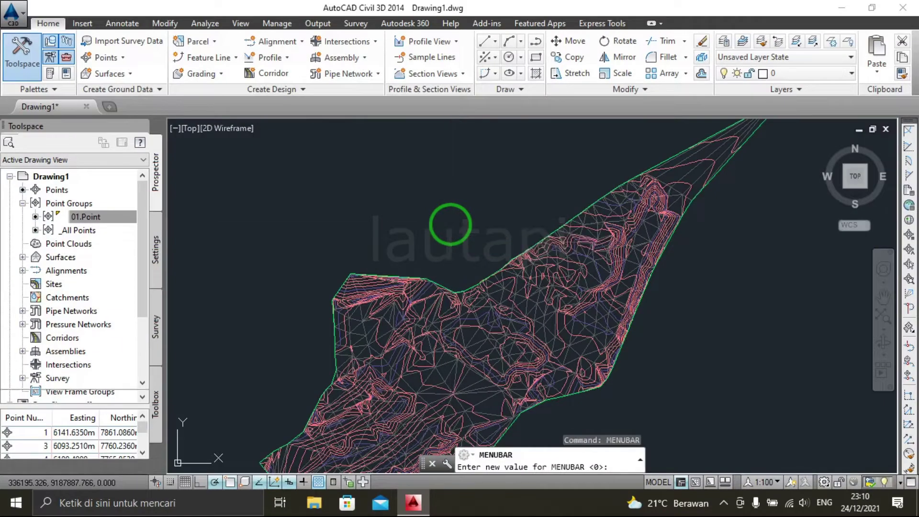
{"action": "key", "text": "Return"}
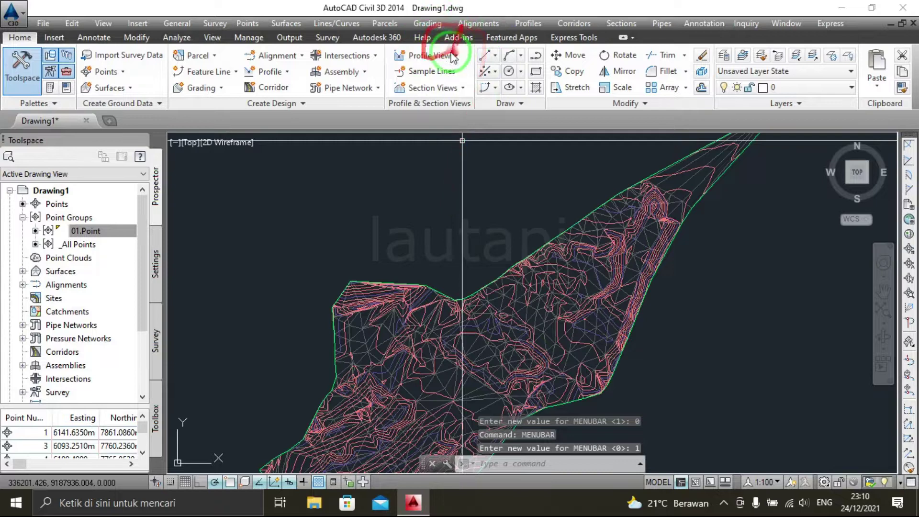
Step: Pan the terrain surface into view and start a polyline with PL
{"action": "middle_click_drag", "start_coordinate": [526, 266], "coordinate": [481, 225]}
{"action": "type", "text": "pl"}
{"action": "key", "text": "Return"}
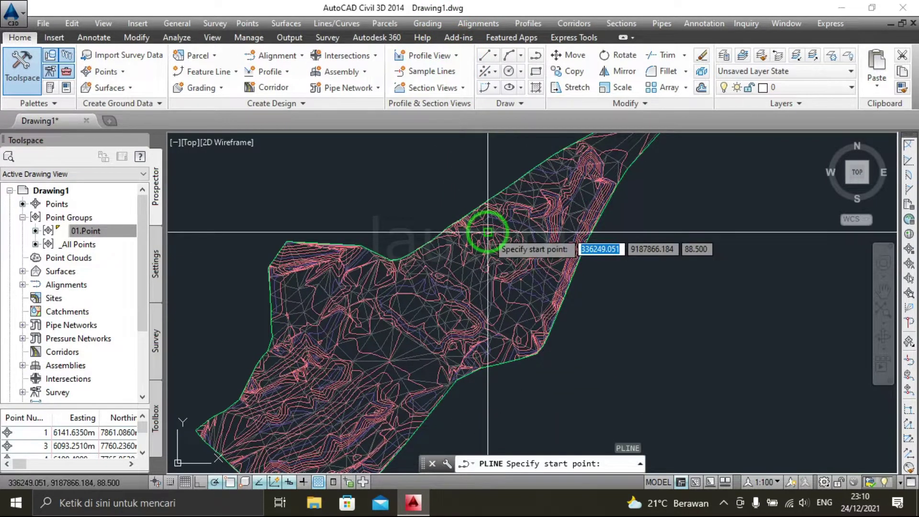
Step: Draw a four-vertex polyline from the surface's northeast end to its southwest end
{"action": "scroll", "coordinate": [636, 206], "scroll_direction": "up", "scroll_amount": 2}
{"action": "scroll", "coordinate": [632, 194], "scroll_direction": "up", "scroll_amount": 3}
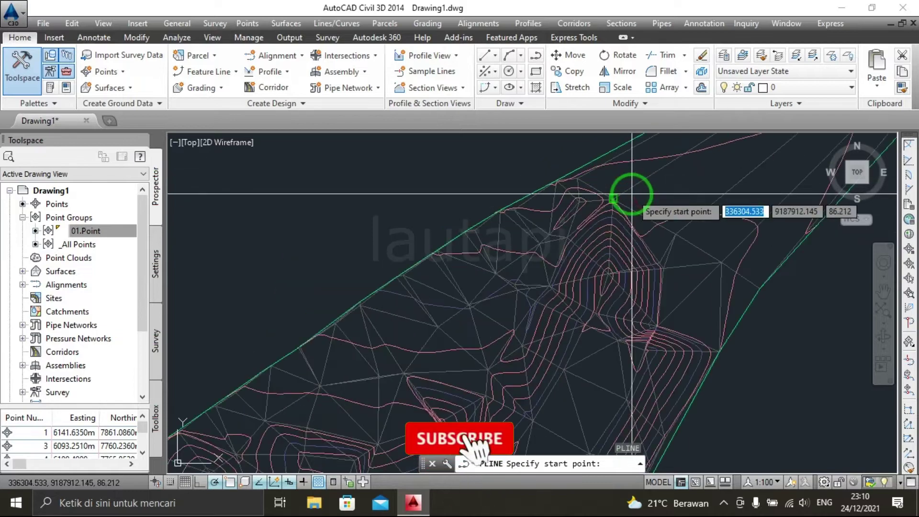
{"action": "left_click", "coordinate": [613, 201]}
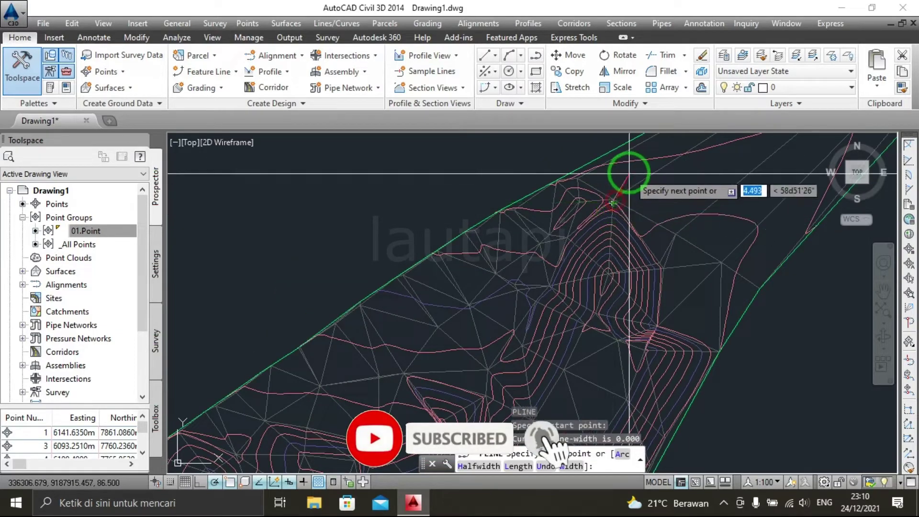
{"action": "scroll", "coordinate": [629, 174], "scroll_direction": "down", "scroll_amount": 5}
{"action": "scroll", "coordinate": [492, 261], "scroll_direction": "up", "scroll_amount": 5}
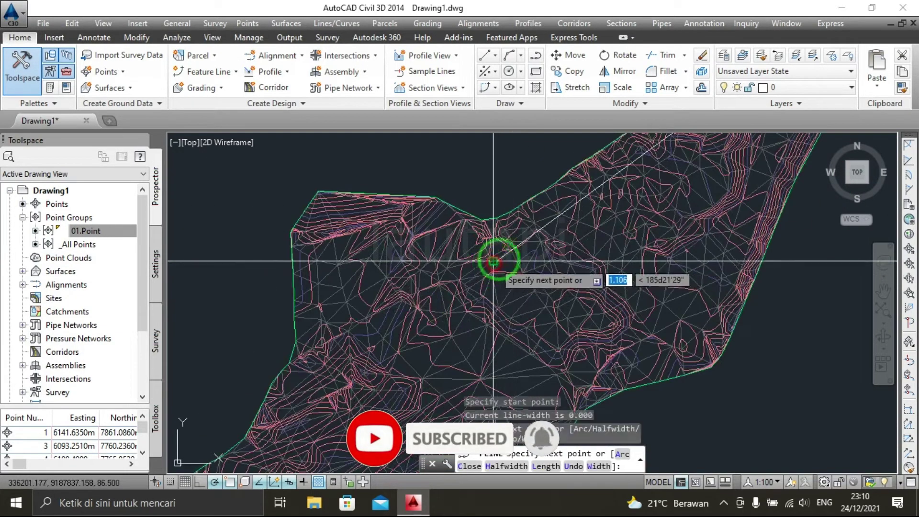
{"action": "scroll", "coordinate": [493, 261], "scroll_direction": "down", "scroll_amount": 3}
{"action": "scroll", "coordinate": [513, 287], "scroll_direction": "up", "scroll_amount": 3}
{"action": "left_click", "coordinate": [519, 295]}
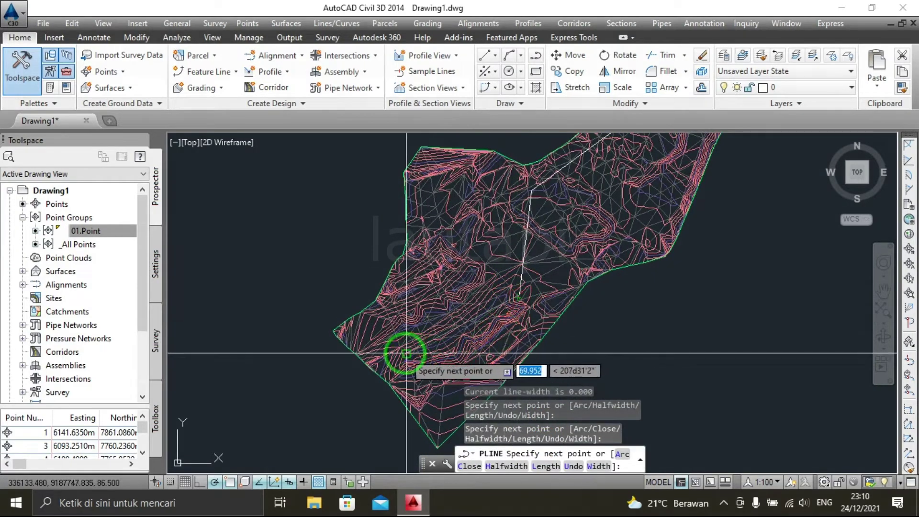
{"action": "left_click", "coordinate": [390, 354]}
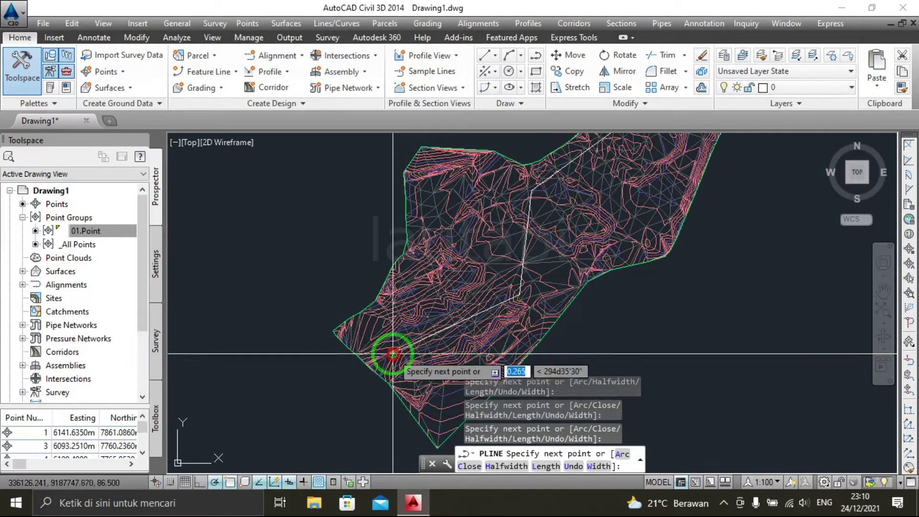
{"action": "left_click", "coordinate": [448, 367]}
{"action": "key", "text": "Return"}
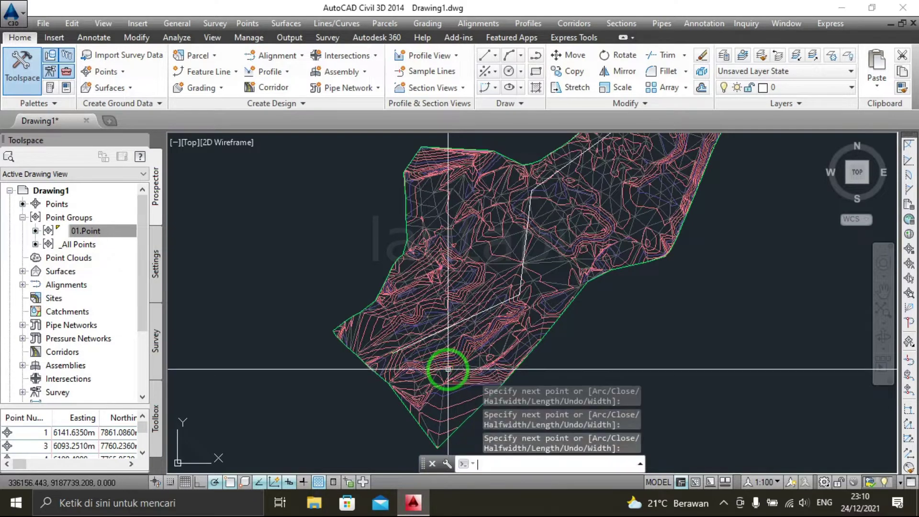
Step: Pan and zoom in to frame the new polyline over the surface
{"action": "middle_click_drag", "start_coordinate": [592, 213], "coordinate": [522, 339]}
{"action": "scroll", "coordinate": [601, 205], "scroll_direction": "up", "scroll_amount": 1}
{"action": "scroll", "coordinate": [539, 256], "scroll_direction": "up", "scroll_amount": 2}
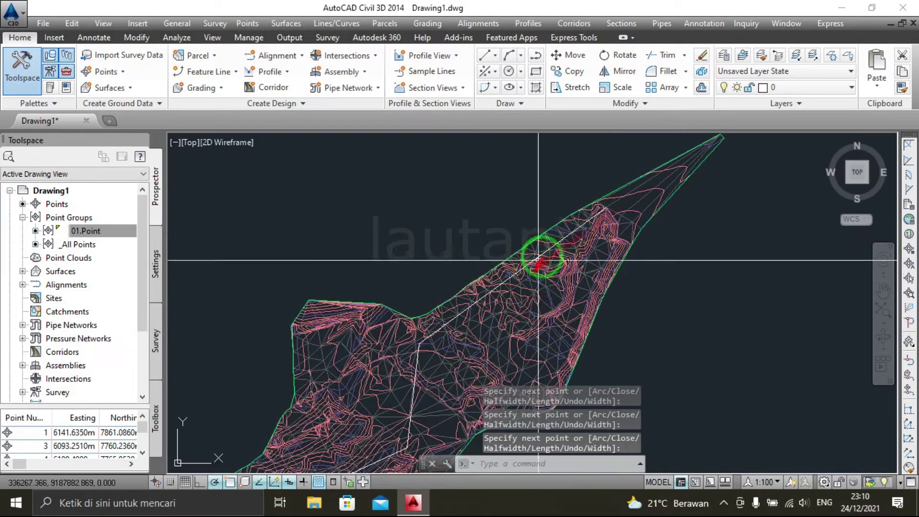
{"action": "scroll", "coordinate": [550, 239], "scroll_direction": "up", "scroll_amount": 2}
{"action": "scroll", "coordinate": [549, 240], "scroll_direction": "up", "scroll_amount": 1}
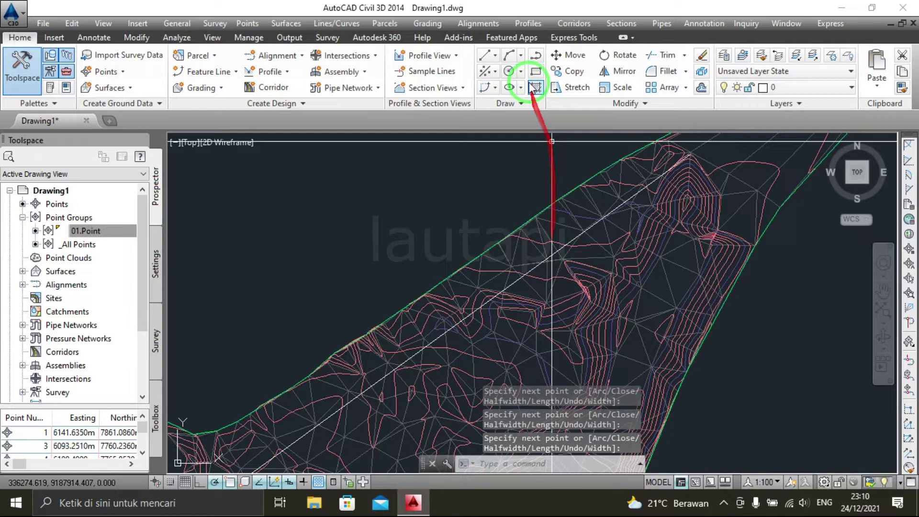
Step: Create an alignment from the drawn polyline and accept its direction
{"action": "left_click", "coordinate": [481, 24]}
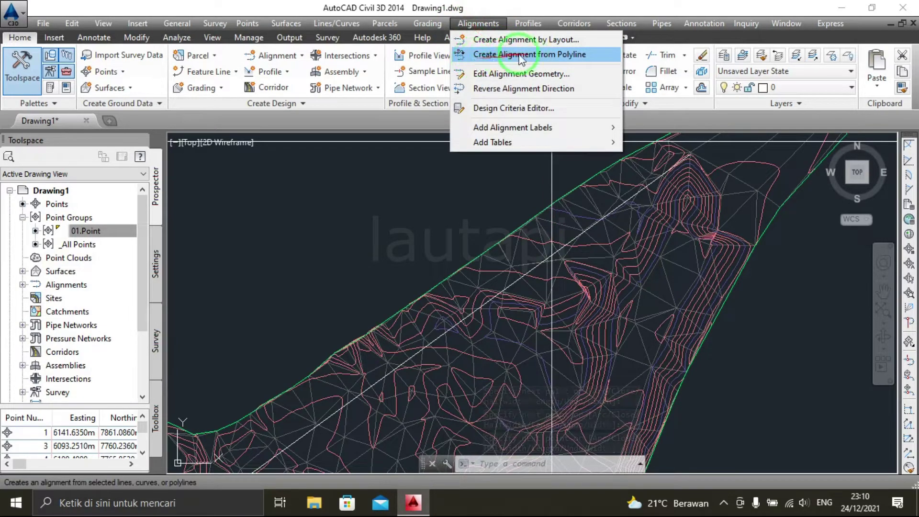
{"action": "left_click", "coordinate": [580, 56]}
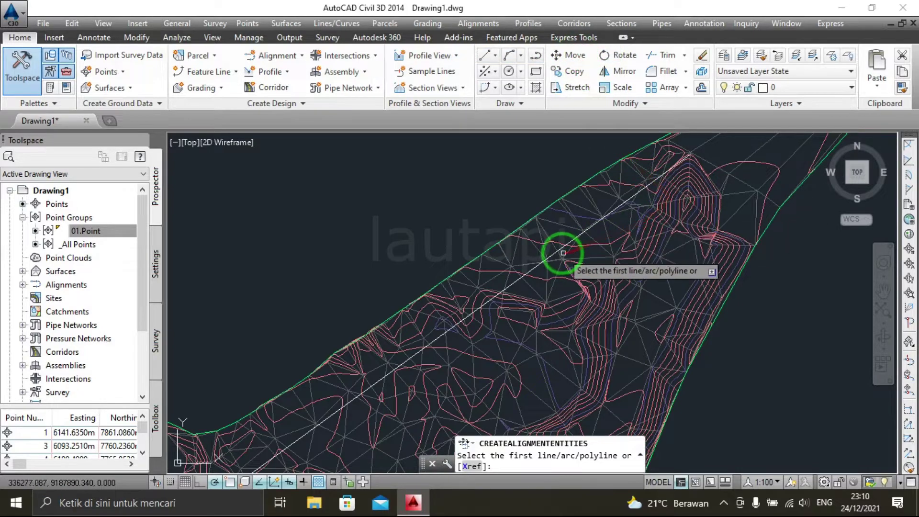
{"action": "scroll", "coordinate": [544, 267], "scroll_direction": "up", "scroll_amount": 2}
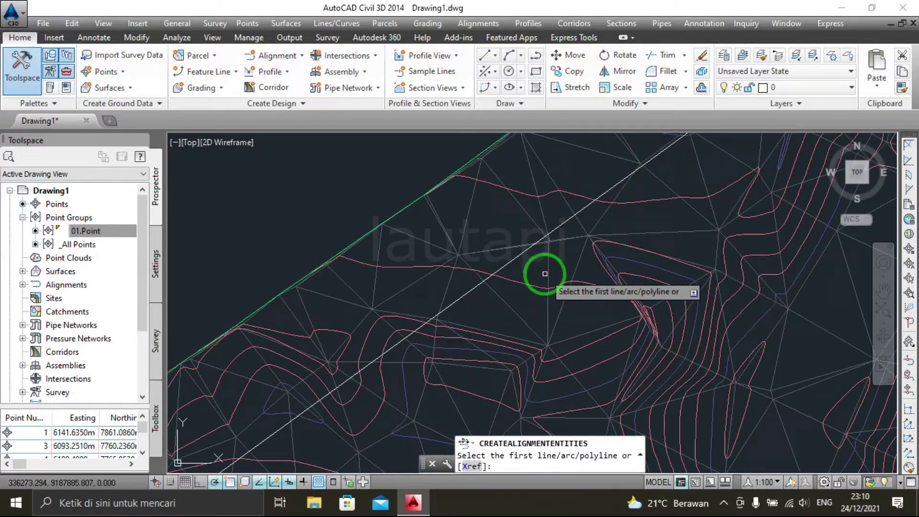
{"action": "left_click", "coordinate": [515, 257]}
{"action": "scroll", "coordinate": [541, 234], "scroll_direction": "down", "scroll_amount": 4}
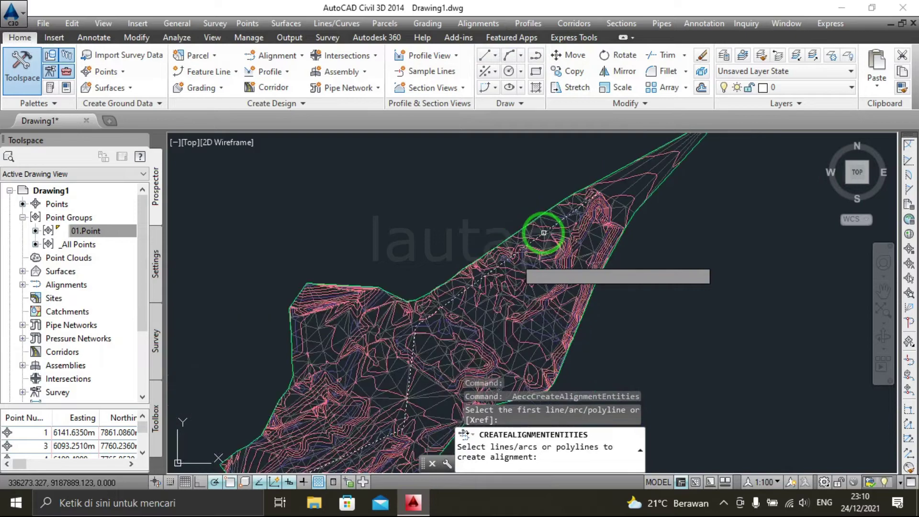
{"action": "left_click", "coordinate": [543, 233]}
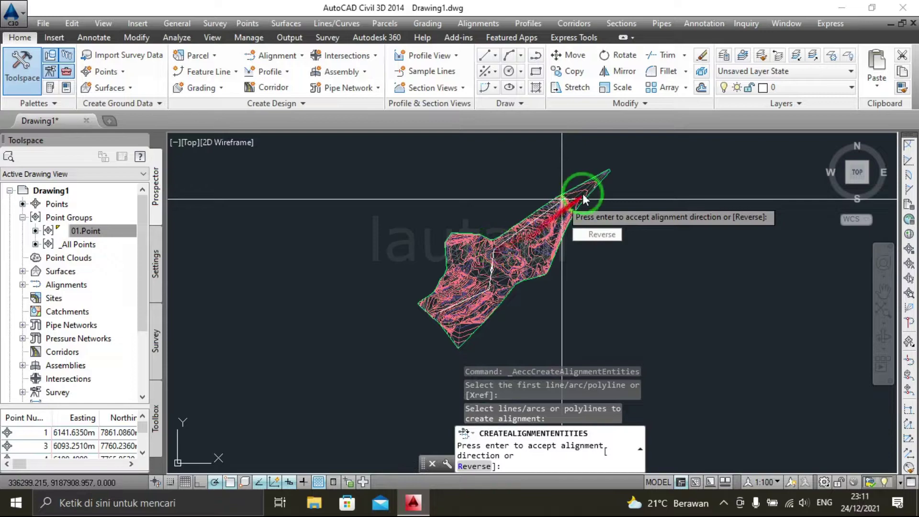
{"action": "scroll", "coordinate": [511, 272], "scroll_direction": "up", "scroll_amount": 3}
{"action": "scroll", "coordinate": [508, 239], "scroll_direction": "up", "scroll_amount": 6}
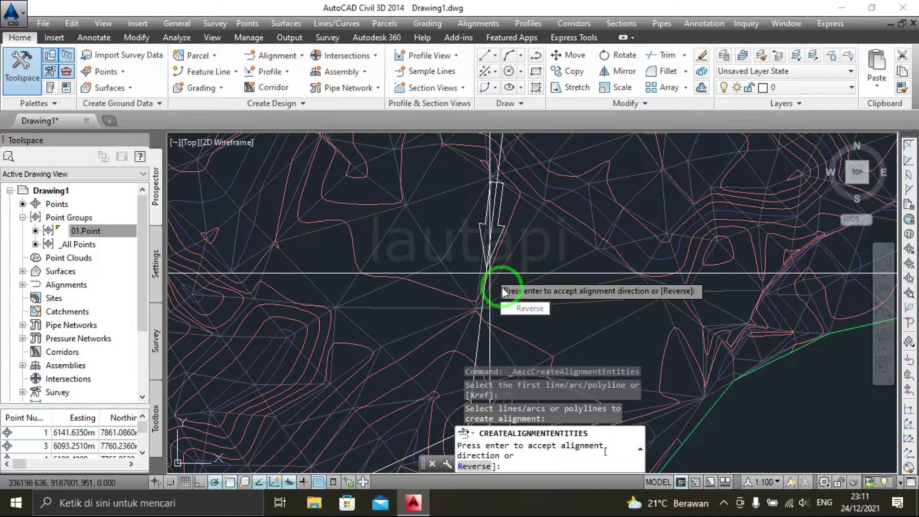
{"action": "scroll", "coordinate": [519, 244], "scroll_direction": "down", "scroll_amount": 2}
{"action": "scroll", "coordinate": [480, 280], "scroll_direction": "down", "scroll_amount": 2}
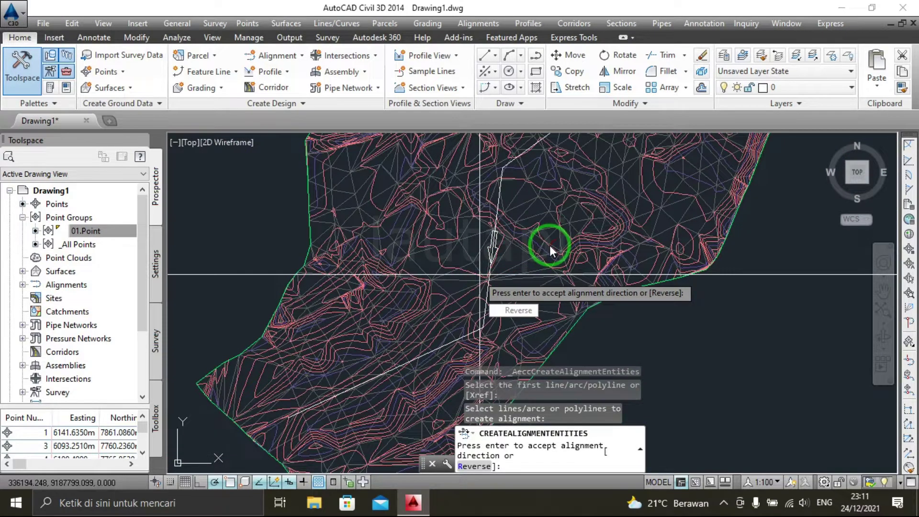
{"action": "key", "text": "Return"}
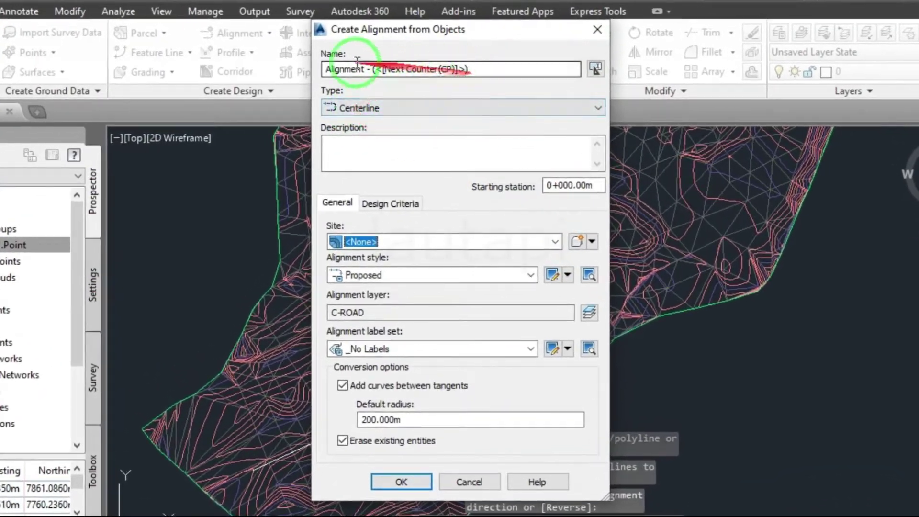
Step: Create Alignment1 with All Labels and 5 m curves, keeping the original polyline
{"action": "left_click", "coordinate": [473, 68]}
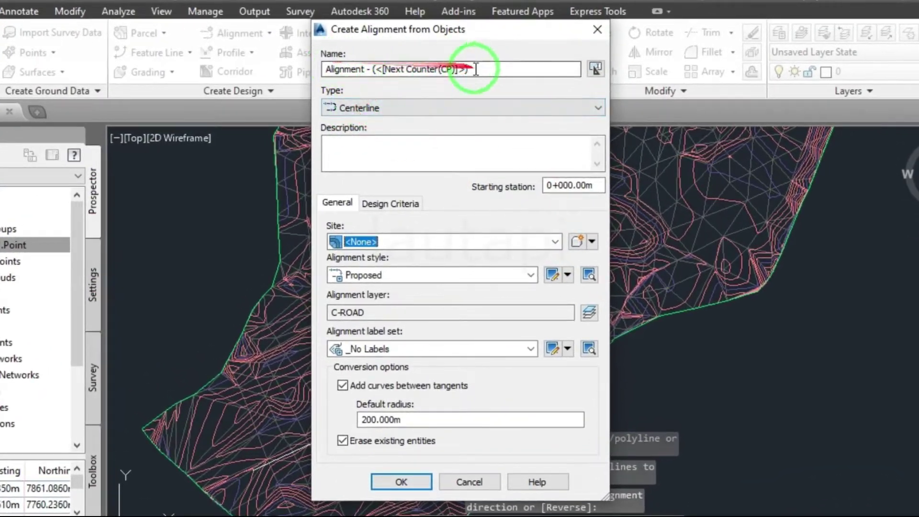
{"action": "left_click_drag", "start_coordinate": [365, 70], "coordinate": [496, 62]}
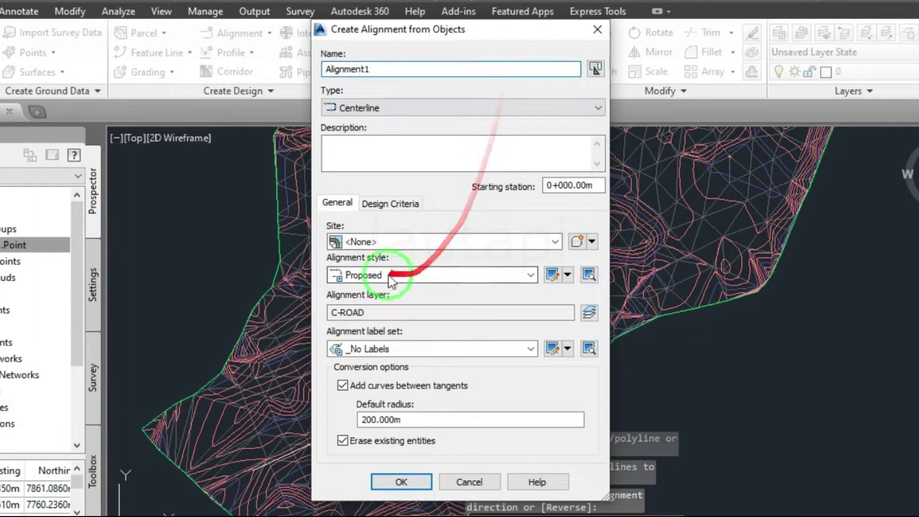
{"action": "left_click", "coordinate": [428, 242]}
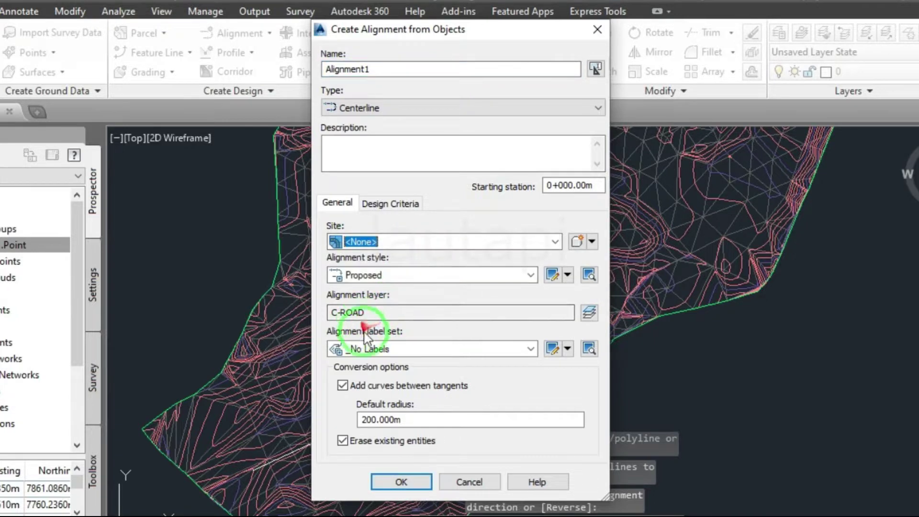
{"action": "left_click", "coordinate": [389, 349]}
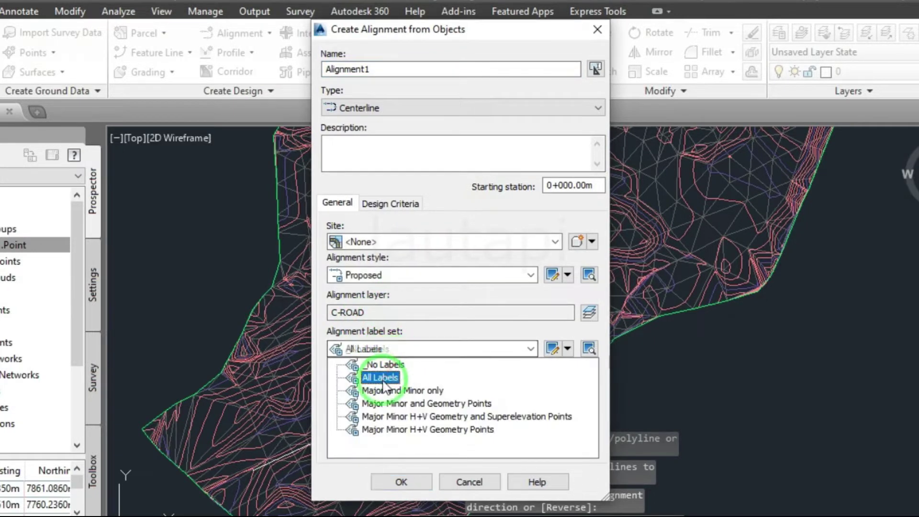
{"action": "left_click", "coordinate": [382, 376]}
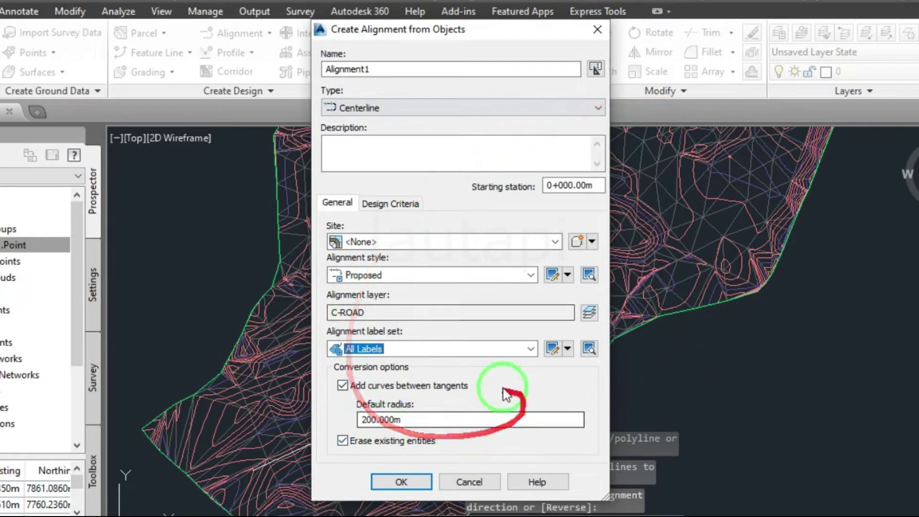
{"action": "left_click_drag", "start_coordinate": [389, 419], "coordinate": [312, 421]}
{"action": "type", "text": "5"}
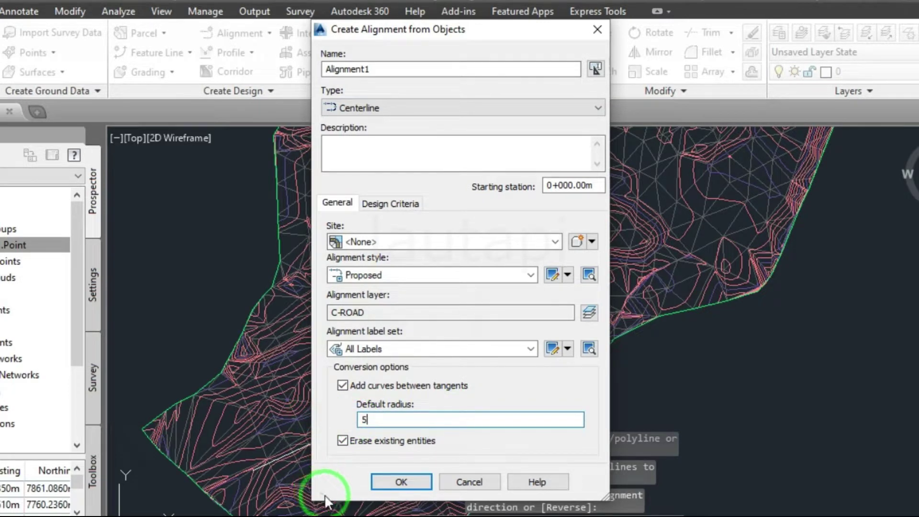
{"action": "left_click", "coordinate": [346, 443]}
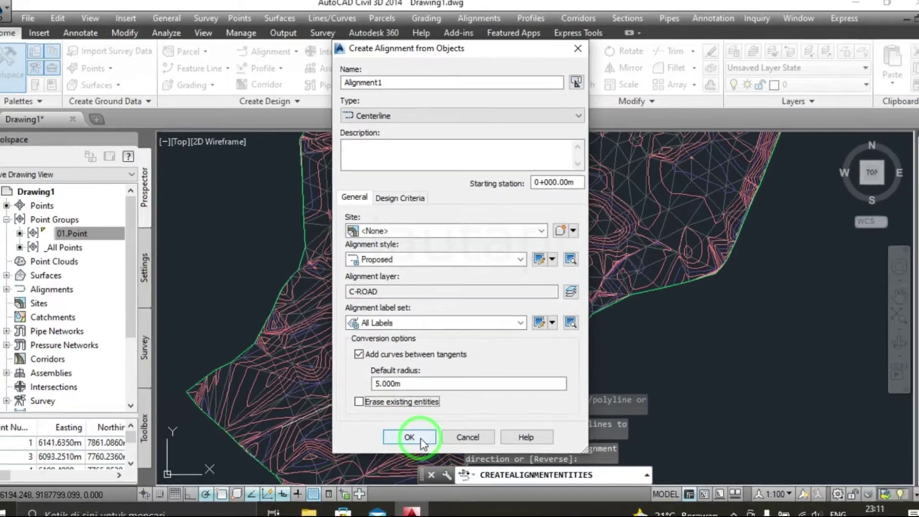
{"action": "left_click", "coordinate": [410, 438]}
Step: Pan and zoom along the alignment to inspect stations through 0+040
{"action": "scroll", "coordinate": [474, 296], "scroll_direction": "up", "scroll_amount": 5}
{"action": "scroll", "coordinate": [475, 268], "scroll_direction": "up", "scroll_amount": 2}
{"action": "scroll", "coordinate": [386, 370], "scroll_direction": "up", "scroll_amount": 2}
{"action": "scroll", "coordinate": [331, 330], "scroll_direction": "up", "scroll_amount": 1}
{"action": "scroll", "coordinate": [454, 268], "scroll_direction": "up", "scroll_amount": 1}
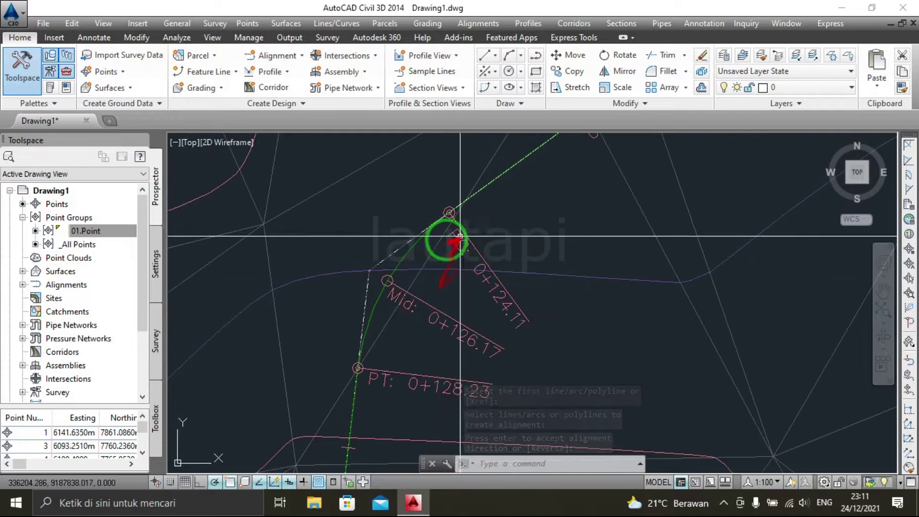
{"action": "scroll", "coordinate": [393, 335], "scroll_direction": "down", "scroll_amount": 3}
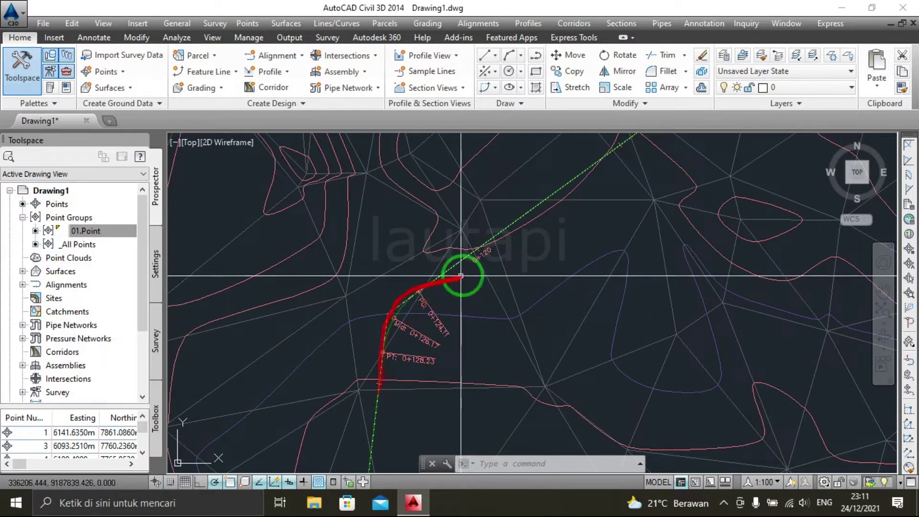
{"action": "scroll", "coordinate": [400, 395], "scroll_direction": "up", "scroll_amount": 2}
{"action": "scroll", "coordinate": [446, 278], "scroll_direction": "down", "scroll_amount": 2}
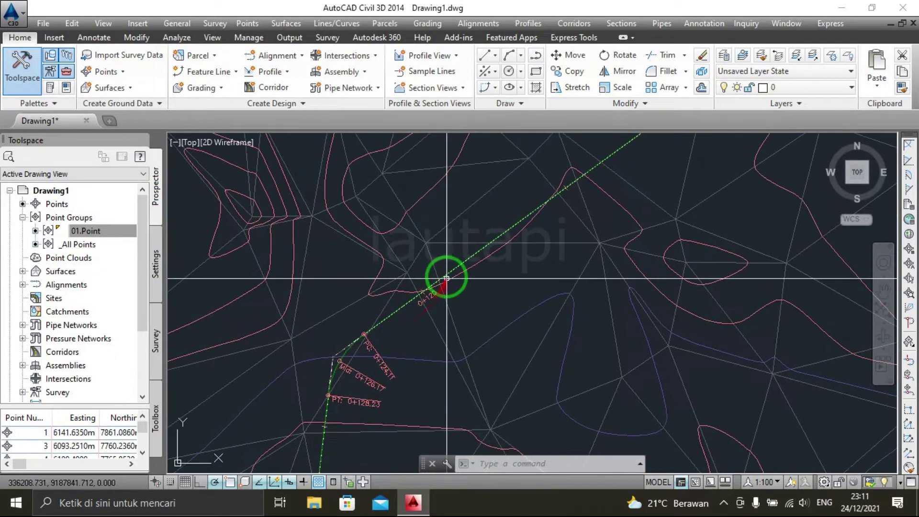
{"action": "middle_click_drag", "start_coordinate": [460, 281], "coordinate": [346, 365]}
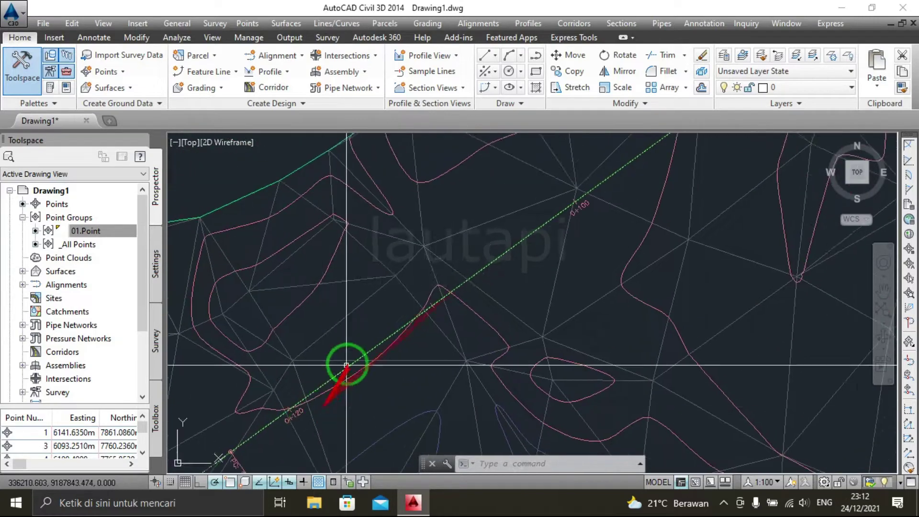
{"action": "scroll", "coordinate": [346, 364], "scroll_direction": "down", "scroll_amount": 3}
{"action": "scroll", "coordinate": [588, 253], "scroll_direction": "up", "scroll_amount": 4}
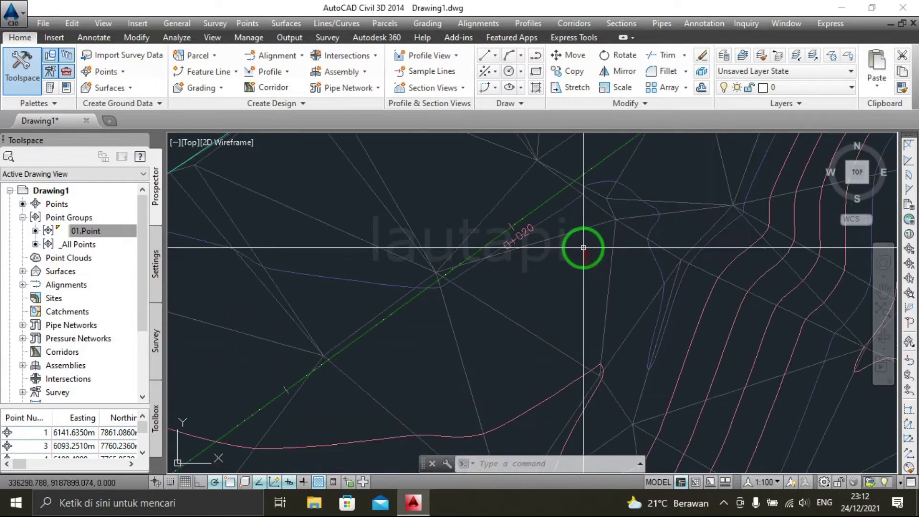
{"action": "middle_click_drag", "start_coordinate": [527, 249], "coordinate": [591, 187]}
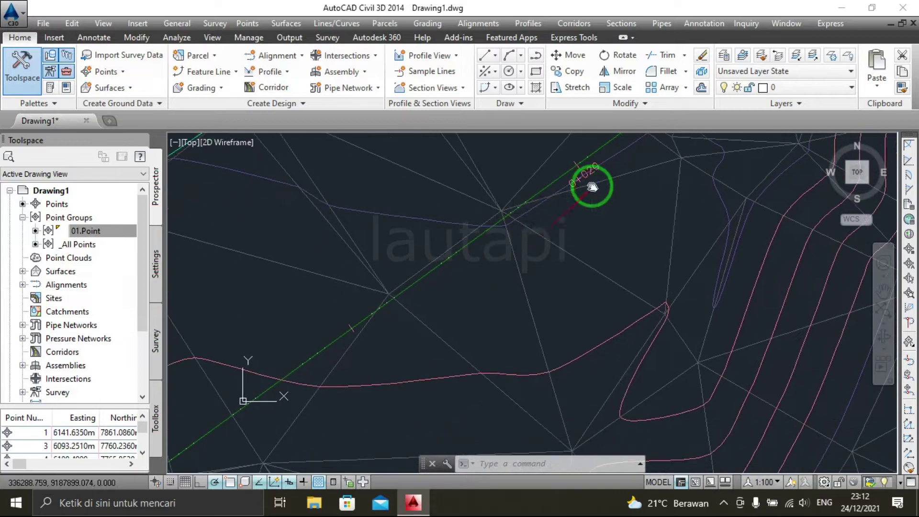
{"action": "middle_click_drag", "start_coordinate": [383, 319], "coordinate": [425, 275]}
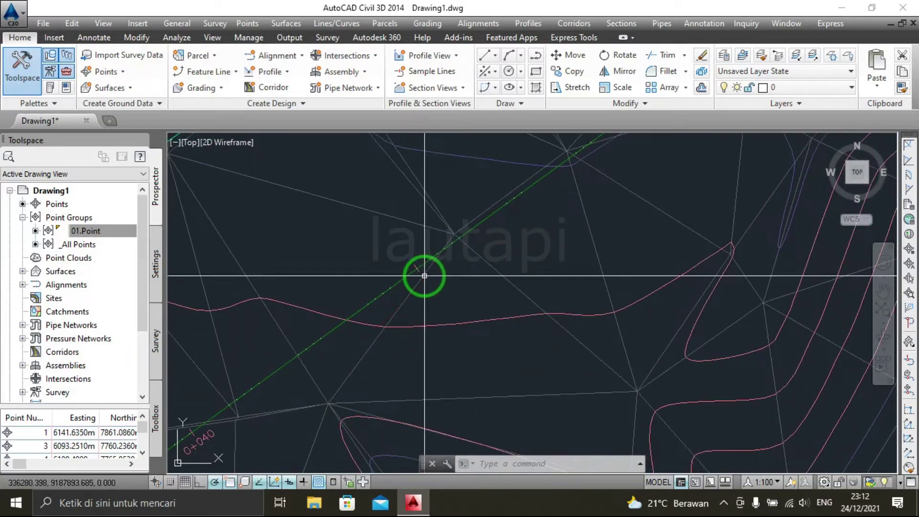
{"action": "scroll", "coordinate": [424, 276], "scroll_direction": "down", "scroll_amount": 3}
{"action": "scroll", "coordinate": [337, 345], "scroll_direction": "up", "scroll_amount": 2}
{"action": "scroll", "coordinate": [341, 341], "scroll_direction": "up", "scroll_amount": 2}
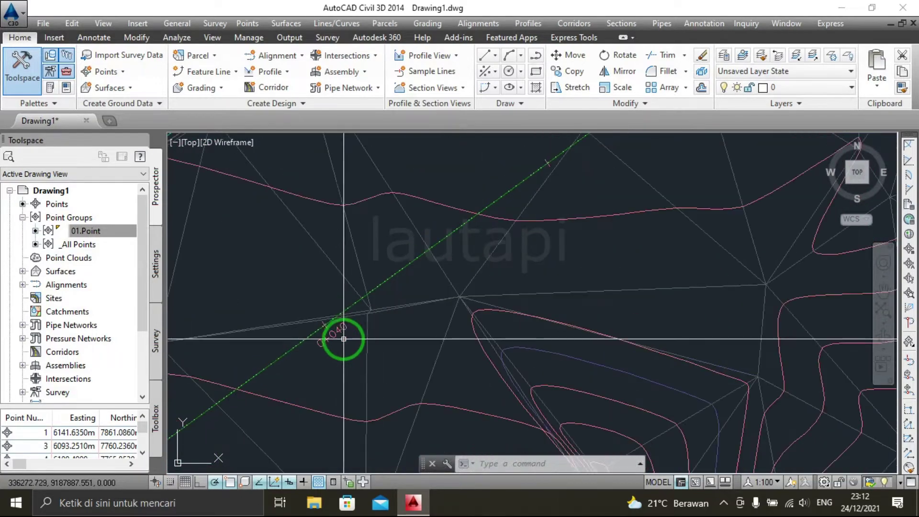
{"action": "middle_click_drag", "start_coordinate": [477, 267], "coordinate": [396, 334]}
Step: Select the alignment's station label group near station 0+020
{"action": "scroll", "coordinate": [395, 334], "scroll_direction": "down", "scroll_amount": 2}
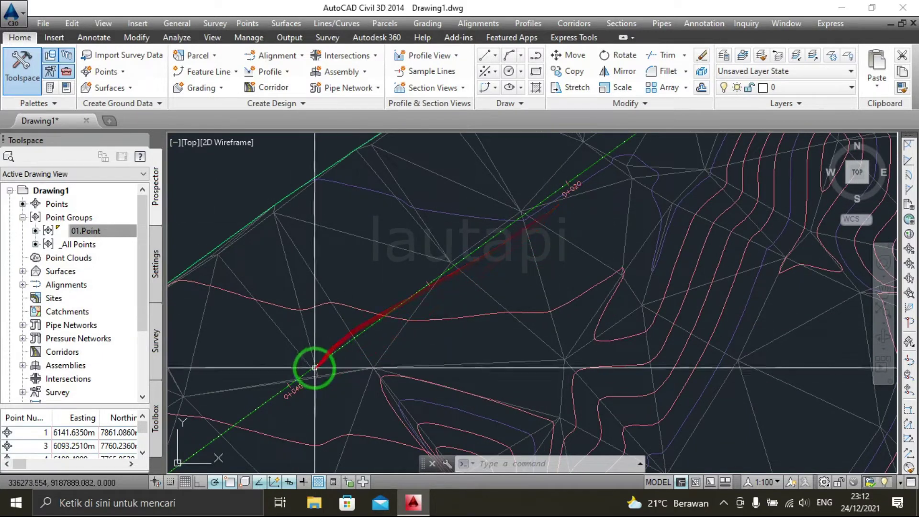
{"action": "scroll", "coordinate": [314, 368], "scroll_direction": "down", "scroll_amount": 2}
{"action": "scroll", "coordinate": [568, 246], "scroll_direction": "up", "scroll_amount": 2}
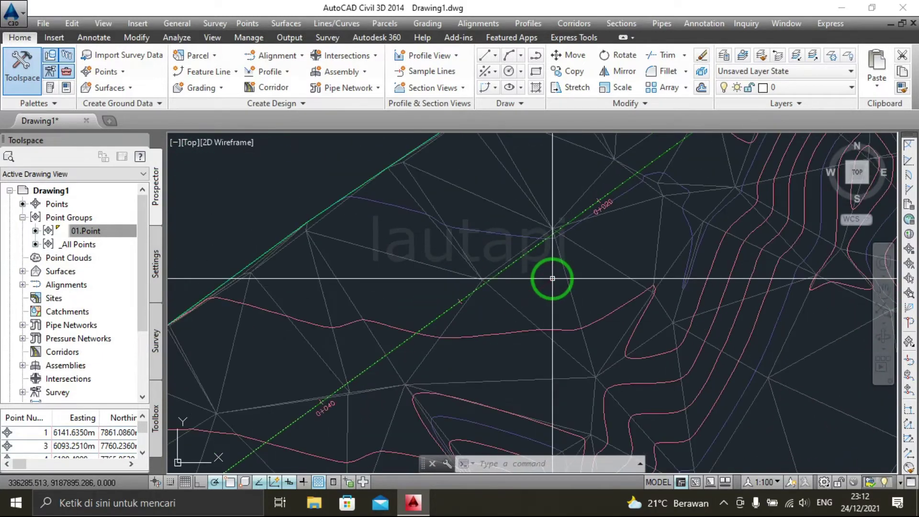
{"action": "scroll", "coordinate": [472, 267], "scroll_direction": "down", "scroll_amount": 2}
{"action": "scroll", "coordinate": [607, 256], "scroll_direction": "down", "scroll_amount": 2}
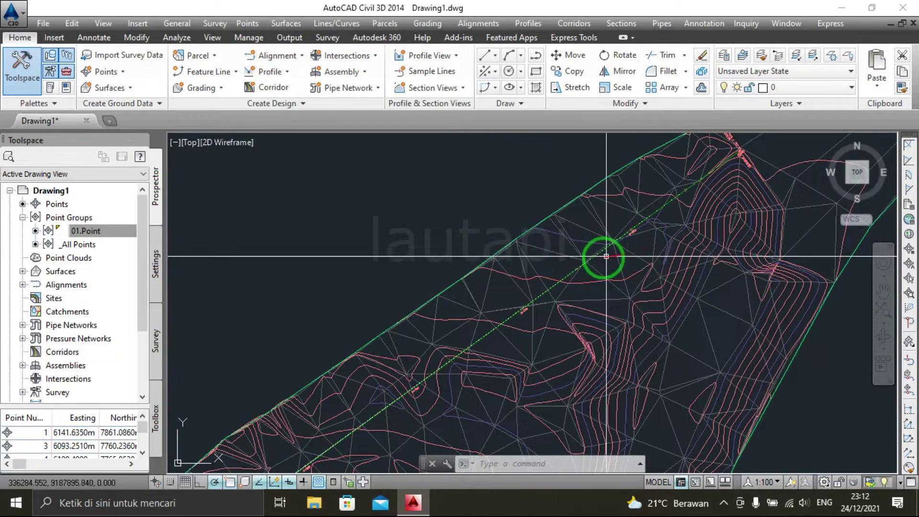
{"action": "scroll", "coordinate": [503, 277], "scroll_direction": "up", "scroll_amount": 2}
{"action": "scroll", "coordinate": [530, 225], "scroll_direction": "up", "scroll_amount": 2}
{"action": "scroll", "coordinate": [532, 215], "scroll_direction": "up", "scroll_amount": 1}
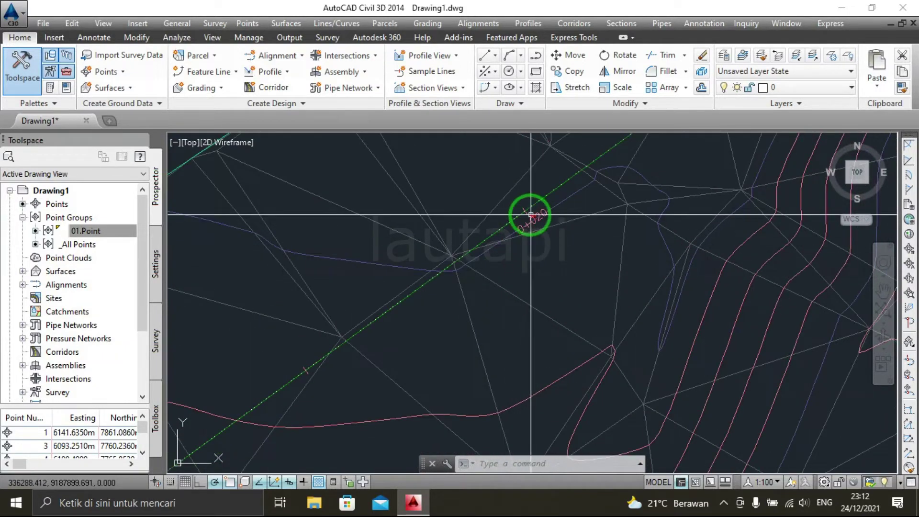
{"action": "left_click", "coordinate": [528, 212]}
{"action": "scroll", "coordinate": [519, 236], "scroll_direction": "up", "scroll_amount": 2}
{"action": "scroll", "coordinate": [527, 249], "scroll_direction": "down", "scroll_amount": 3}
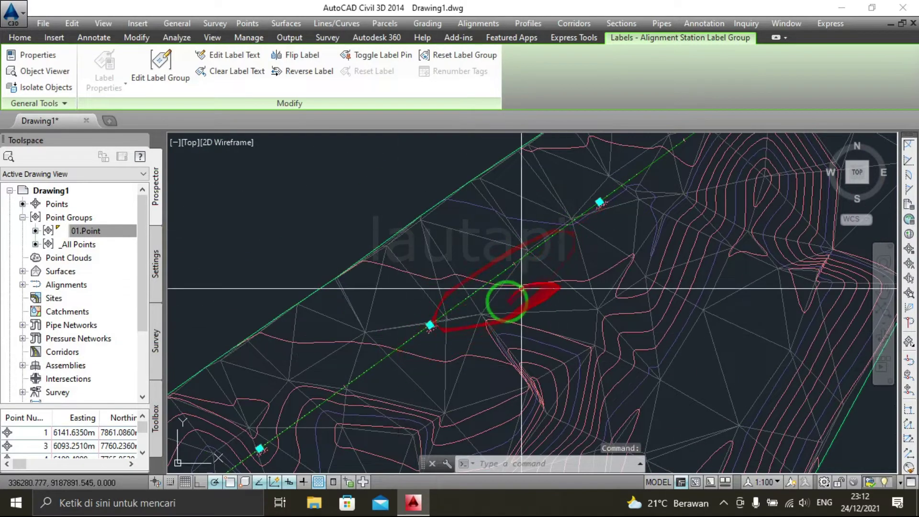
{"action": "scroll", "coordinate": [431, 326], "scroll_direction": "up", "scroll_amount": 3}
Step: Set the major station increment to 10 and the minor station increment to 5
{"action": "right_click", "coordinate": [441, 322]}
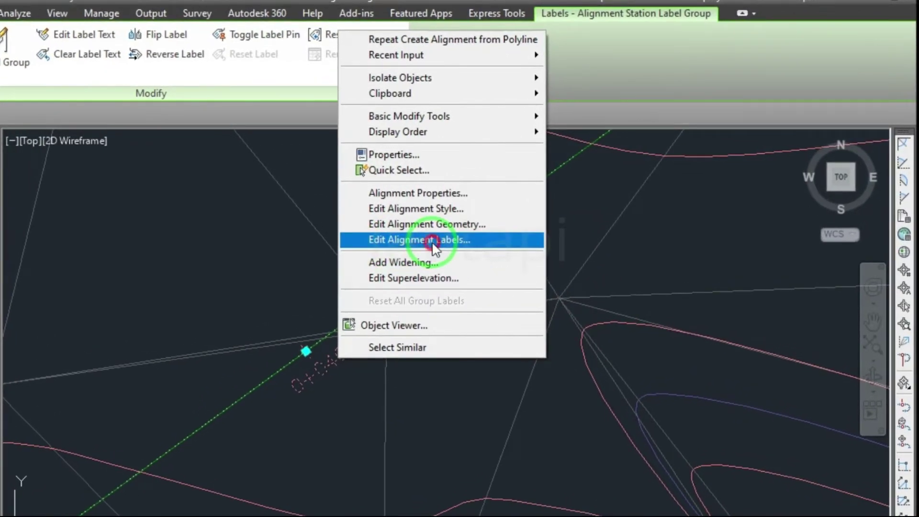
{"action": "left_click", "coordinate": [433, 242]}
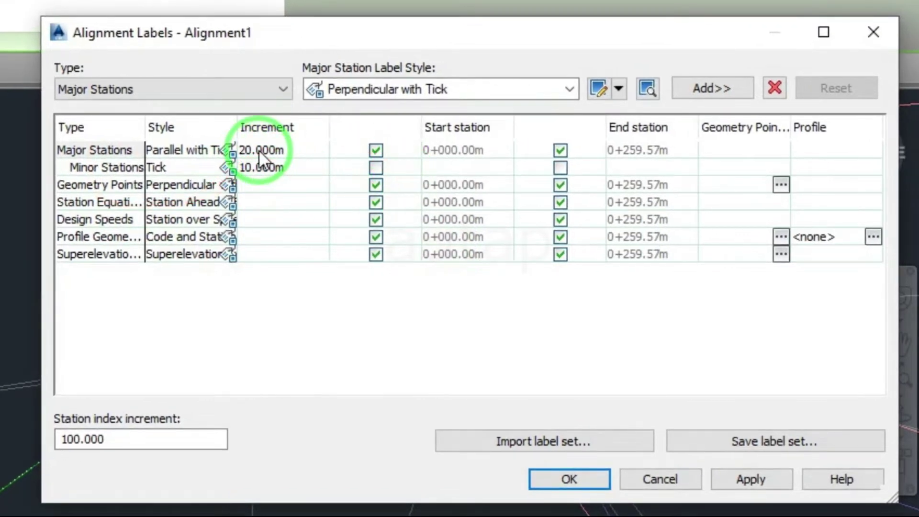
{"action": "double_click", "coordinate": [259, 150]}
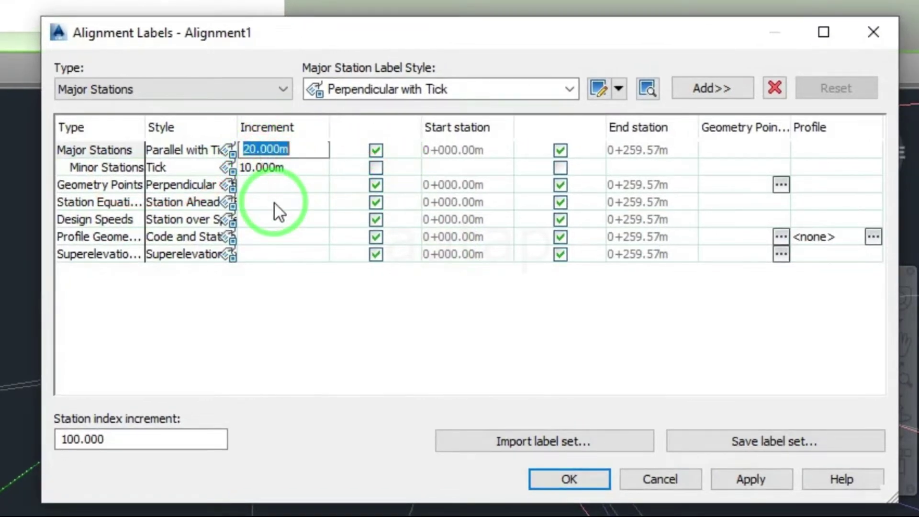
{"action": "type", "text": "10"}
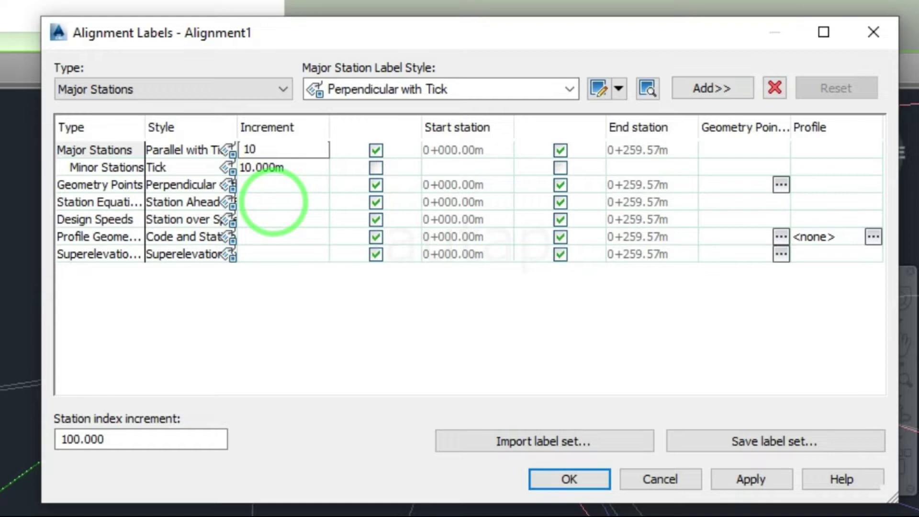
{"action": "key", "text": "Return"}
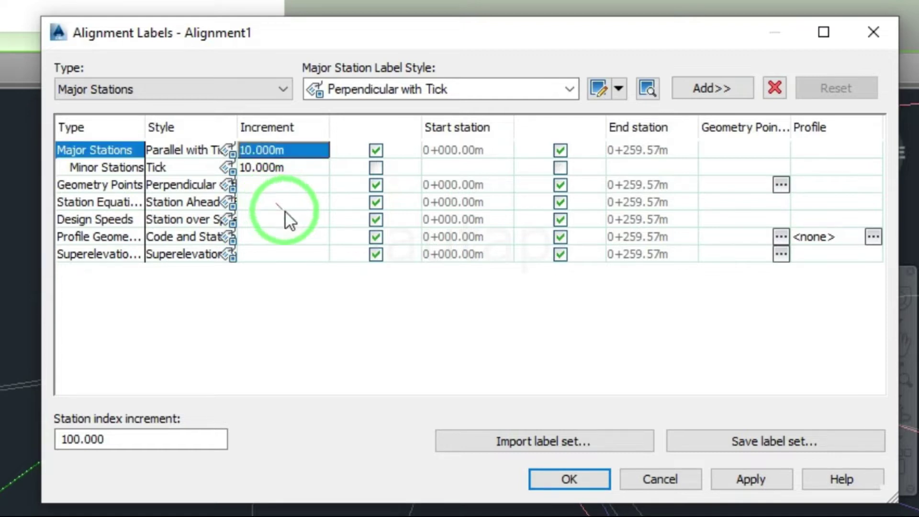
{"action": "left_click", "coordinate": [262, 168]}
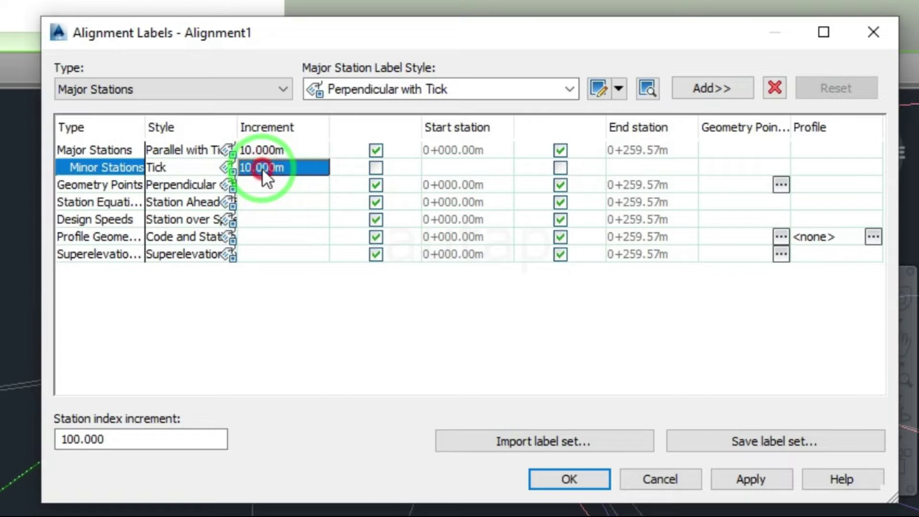
{"action": "left_click", "coordinate": [262, 168]}
{"action": "type", "text": "5"}
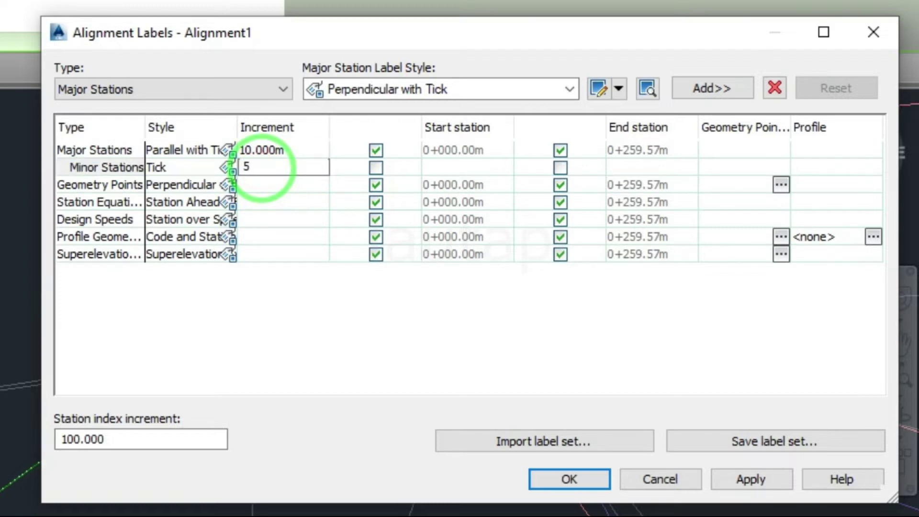
{"action": "key", "text": "Return"}
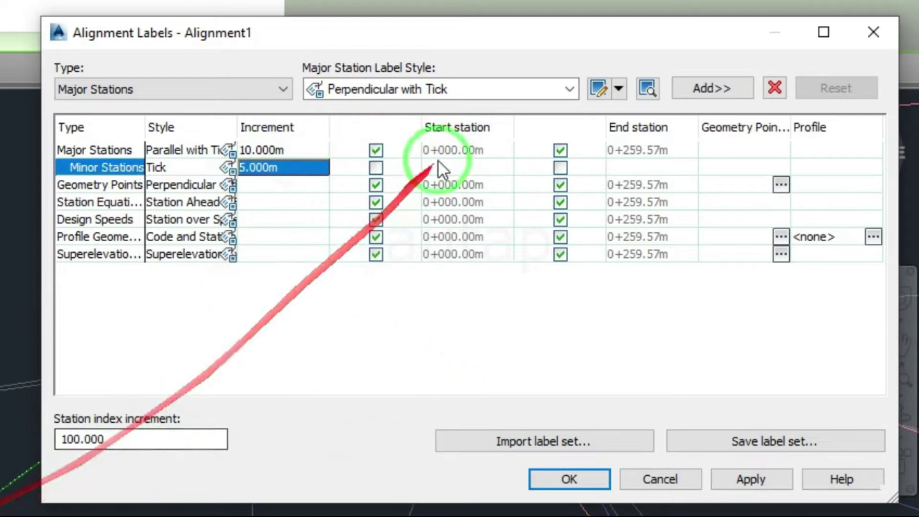
Step: Assign the Parallel with Tick major station label style and open it for editing
{"action": "left_click", "coordinate": [510, 87]}
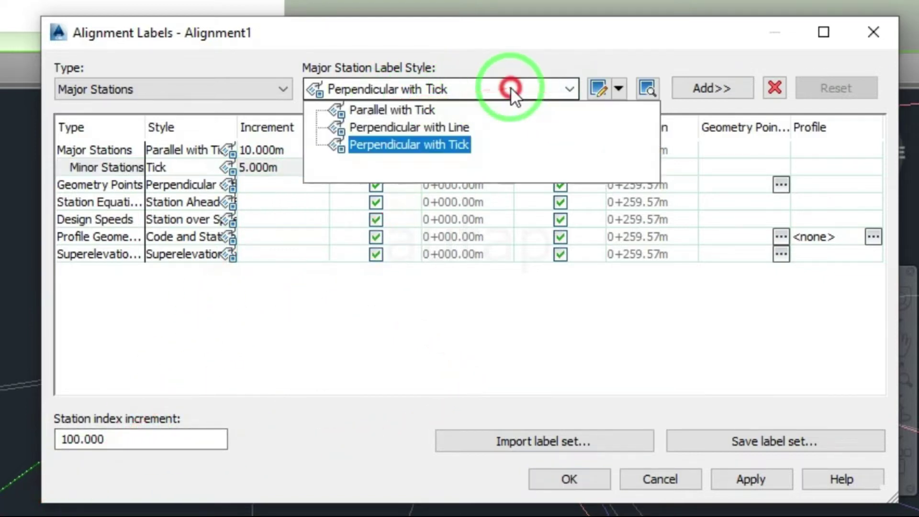
{"action": "left_click", "coordinate": [398, 112]}
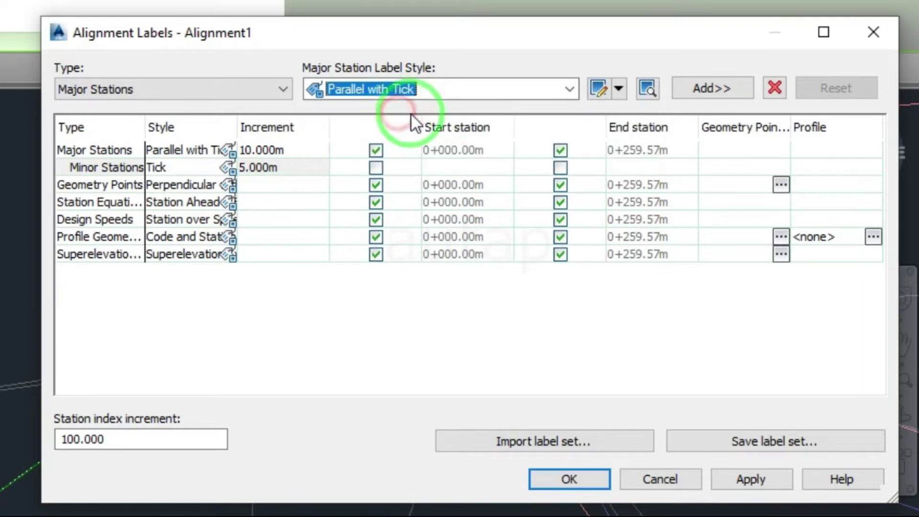
{"action": "left_click", "coordinate": [619, 89]}
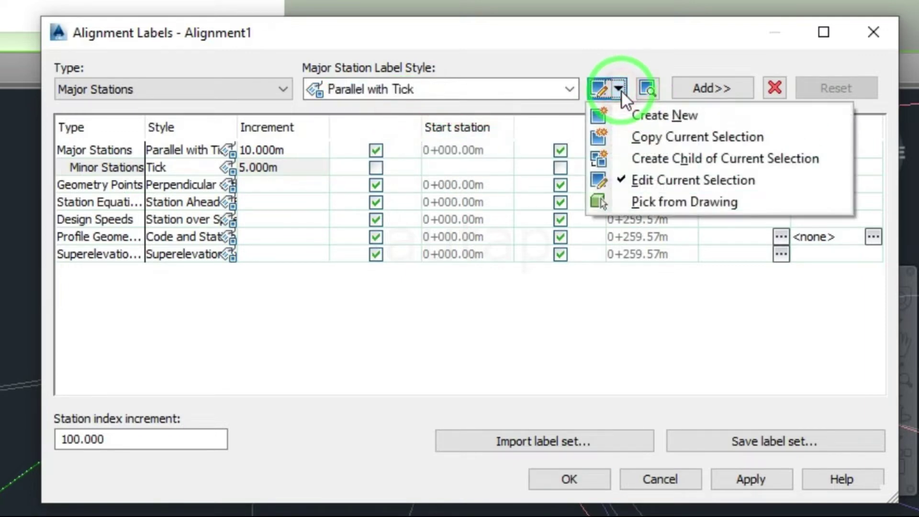
{"action": "left_click", "coordinate": [653, 188]}
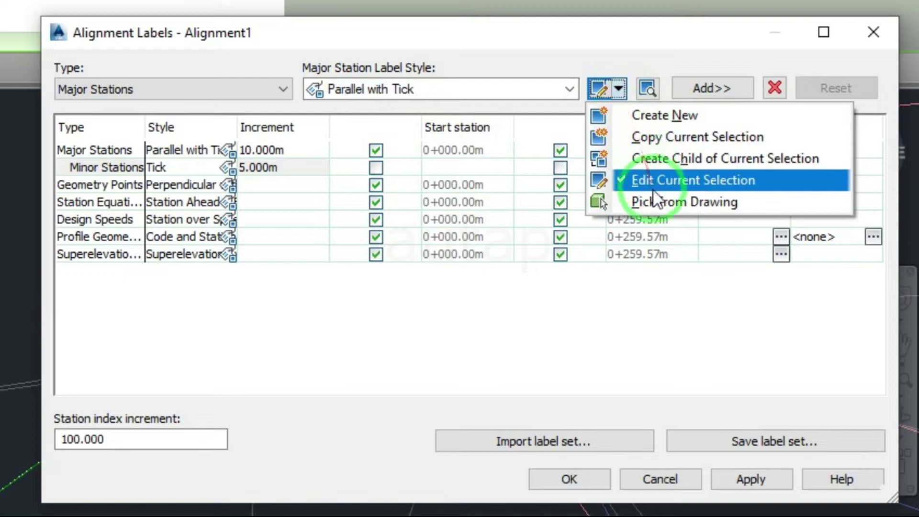
{"action": "left_click", "coordinate": [678, 180]}
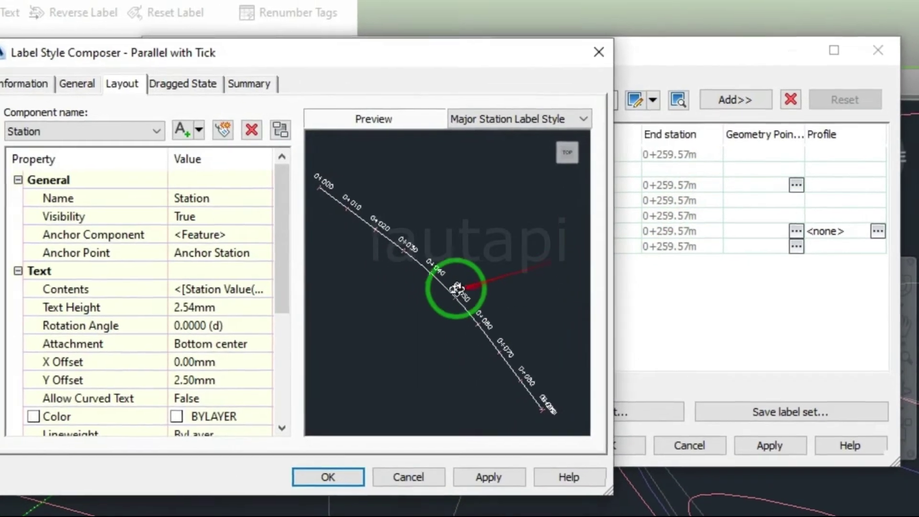
Step: Open the text editor for the Station component's Contents property
{"action": "scroll", "coordinate": [434, 260], "scroll_direction": "up", "scroll_amount": 3}
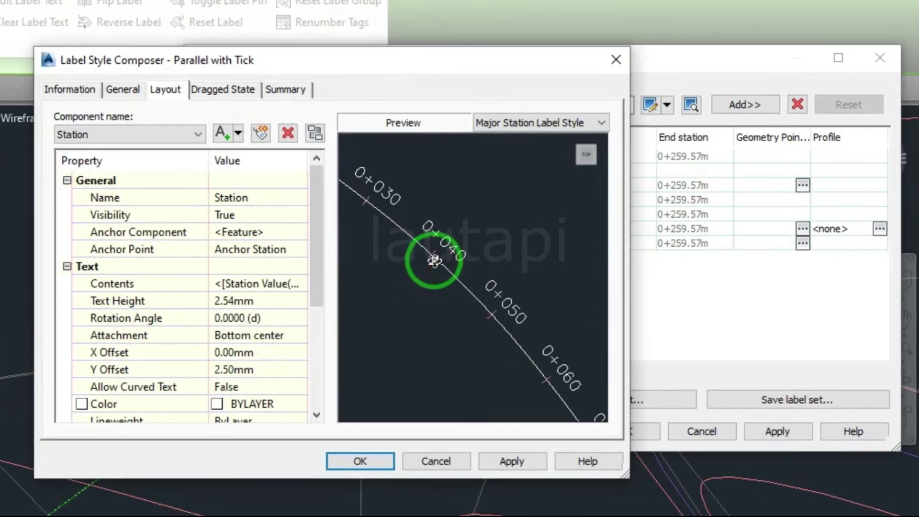
{"action": "scroll", "coordinate": [434, 261], "scroll_direction": "down", "scroll_amount": 2}
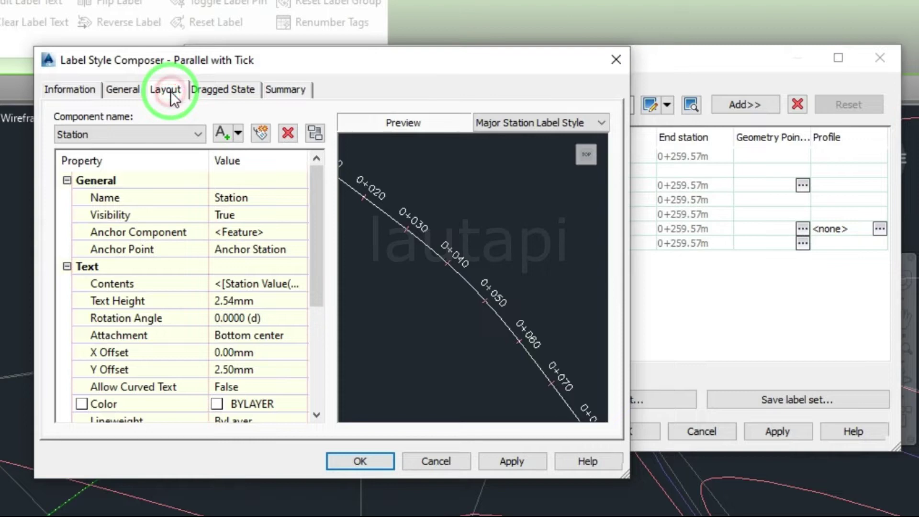
{"action": "left_click", "coordinate": [160, 133]}
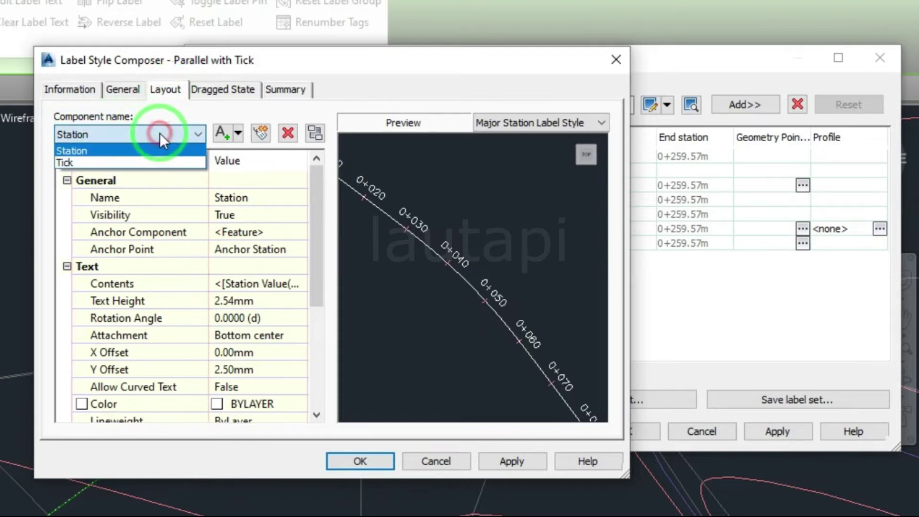
{"action": "left_click", "coordinate": [159, 133]}
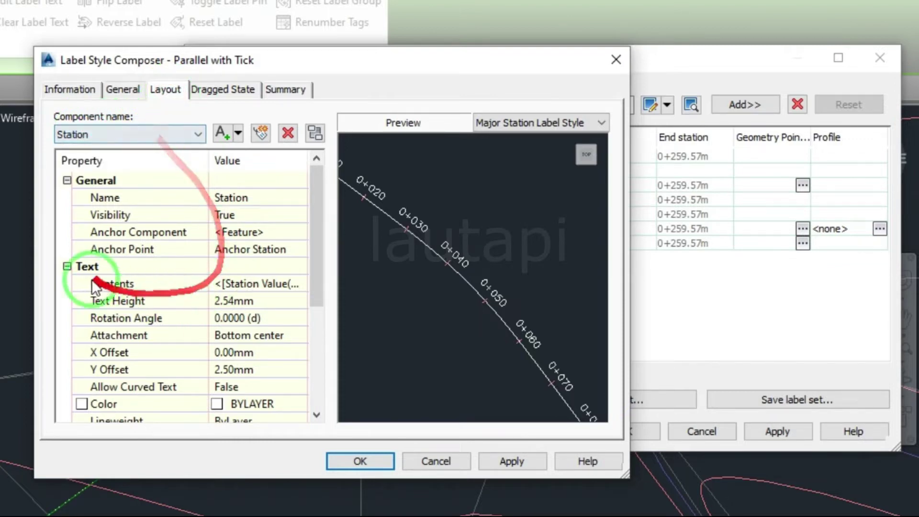
{"action": "left_click", "coordinate": [259, 283]}
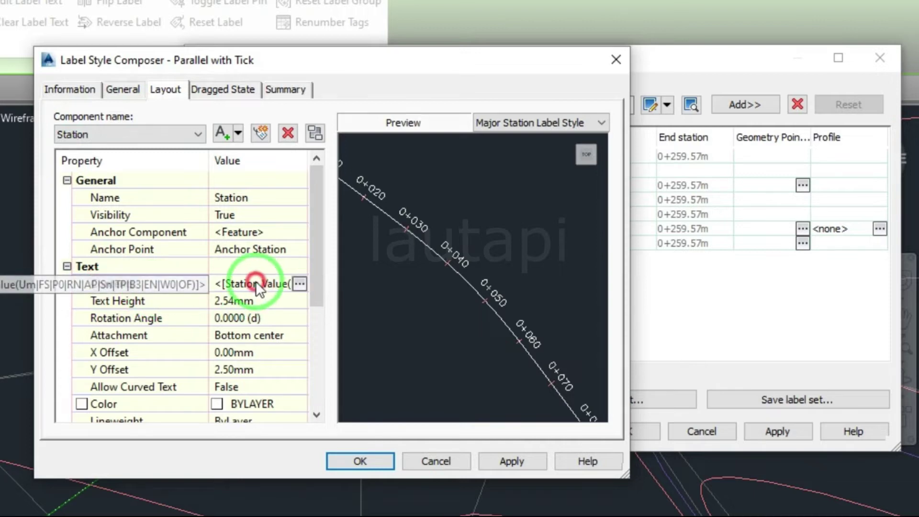
{"action": "left_click", "coordinate": [299, 283]}
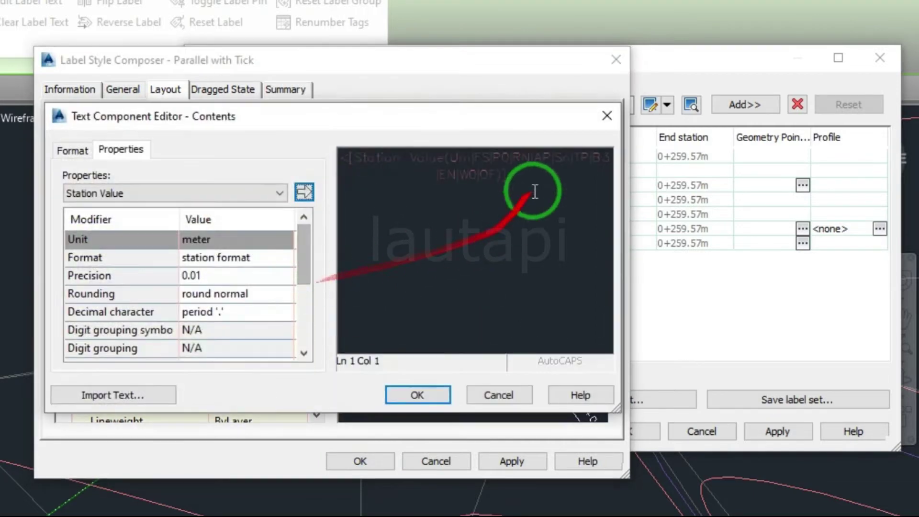
Step: Format the whole station label text as yellow Verdana
{"action": "key", "text": "ctrl+a"}
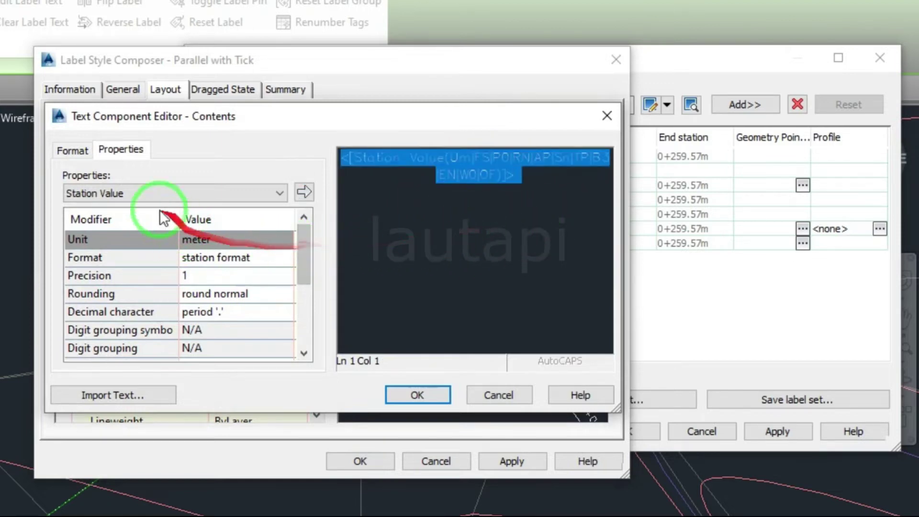
{"action": "left_click", "coordinate": [66, 153]}
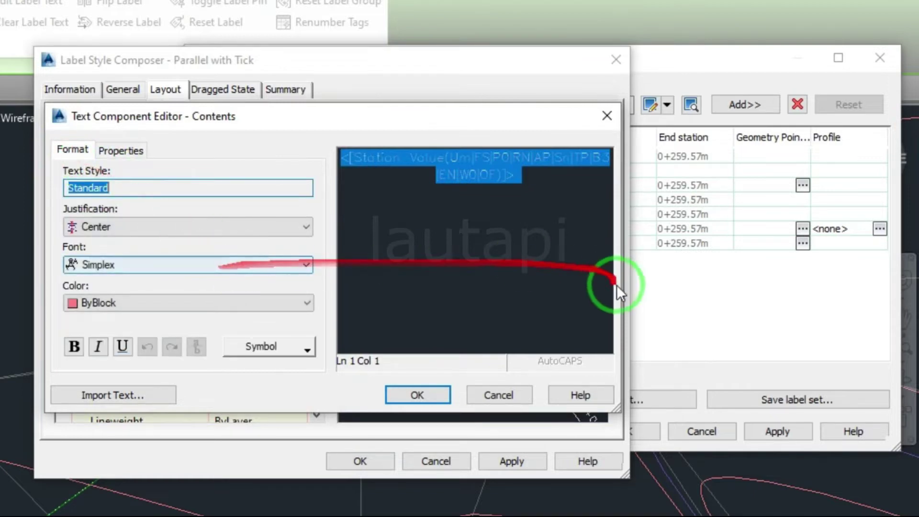
{"action": "left_click", "coordinate": [114, 264]}
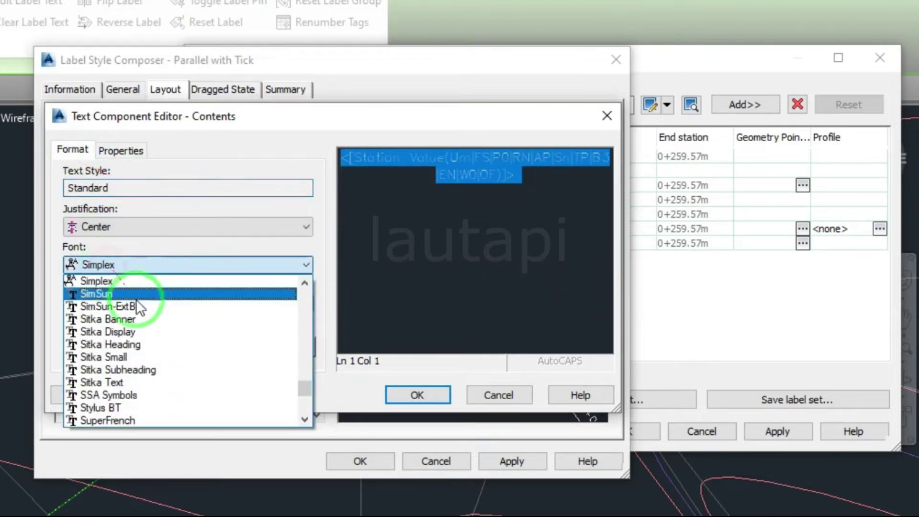
{"action": "key", "text": "v"}
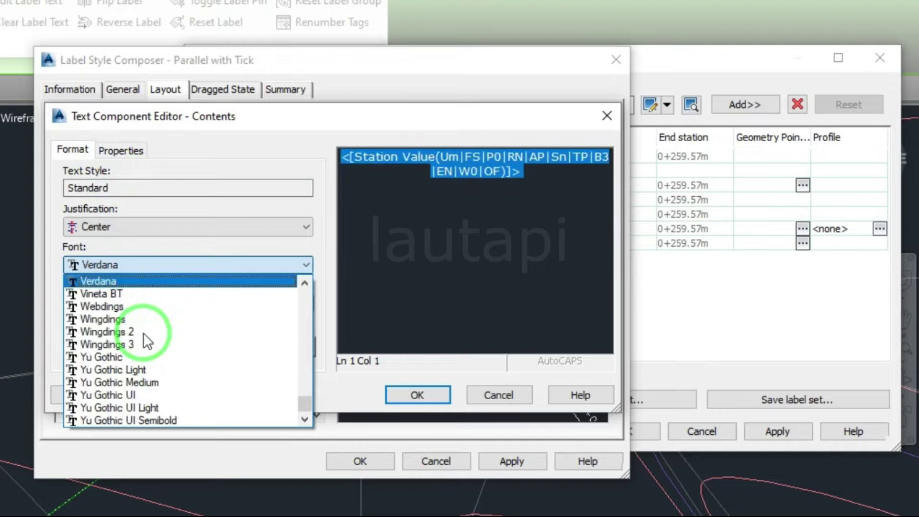
{"action": "left_click", "coordinate": [123, 281]}
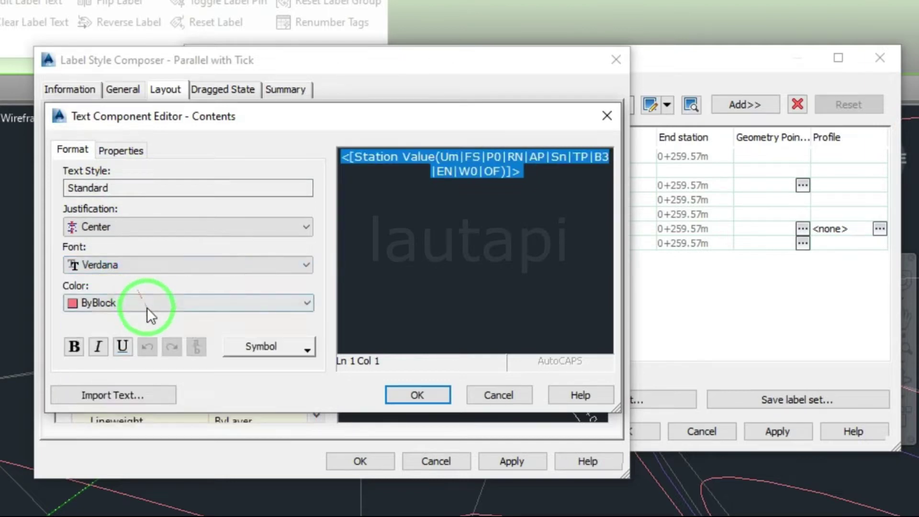
{"action": "left_click", "coordinate": [232, 304]}
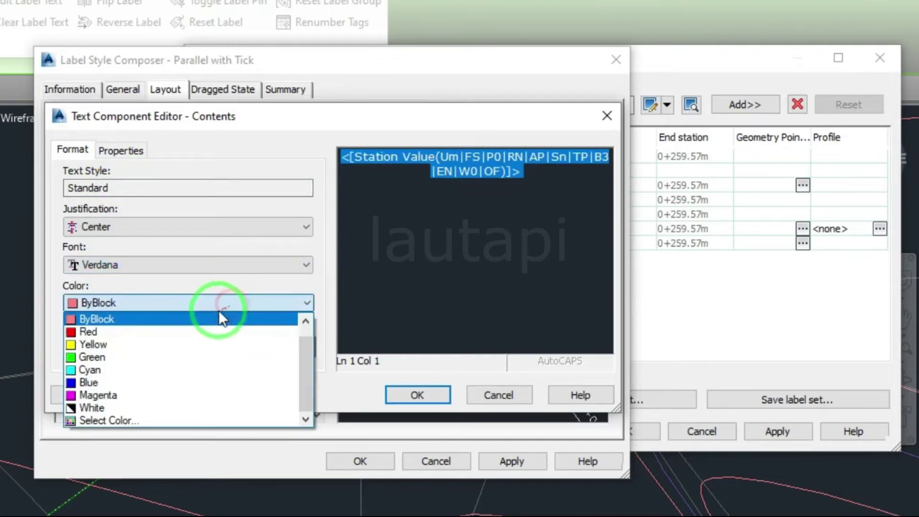
{"action": "left_click", "coordinate": [114, 347]}
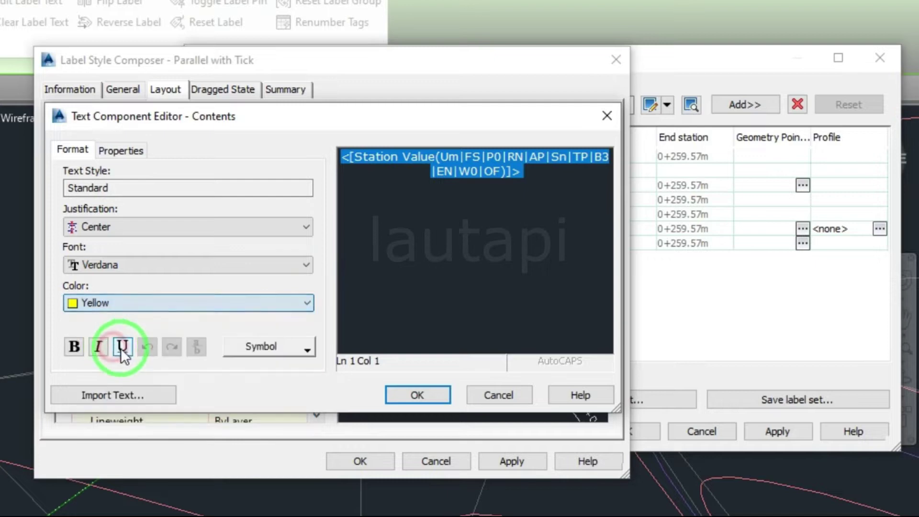
{"action": "left_click", "coordinate": [417, 396]}
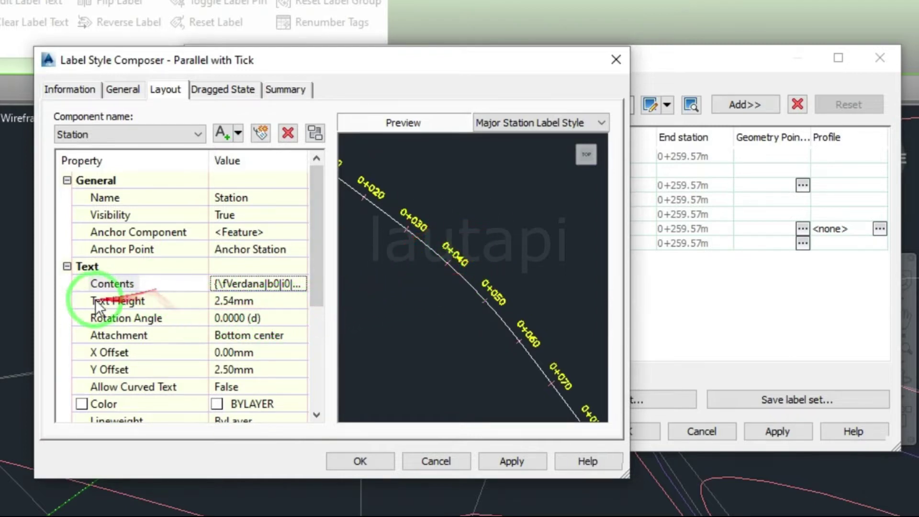
Step: Set the station label text height to 10 mm and rotation angle to 90°
{"action": "left_click", "coordinate": [232, 301]}
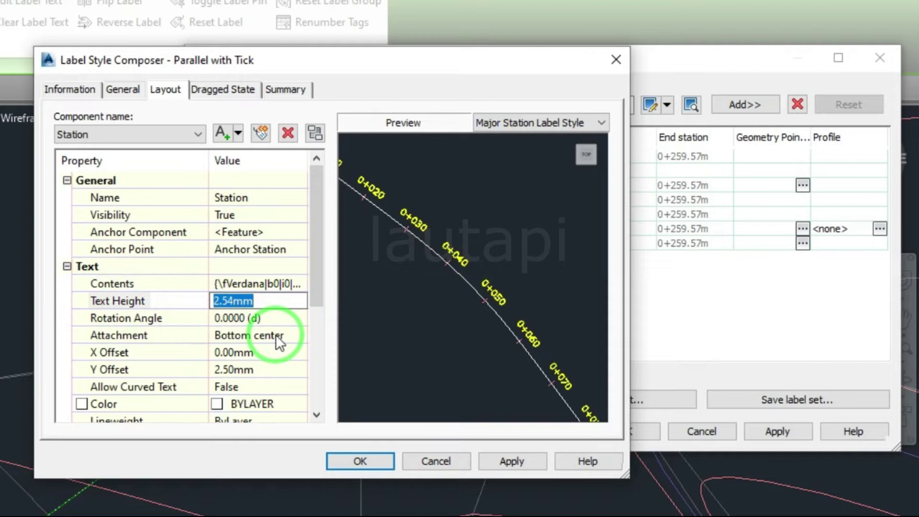
{"action": "type", "text": "10"}
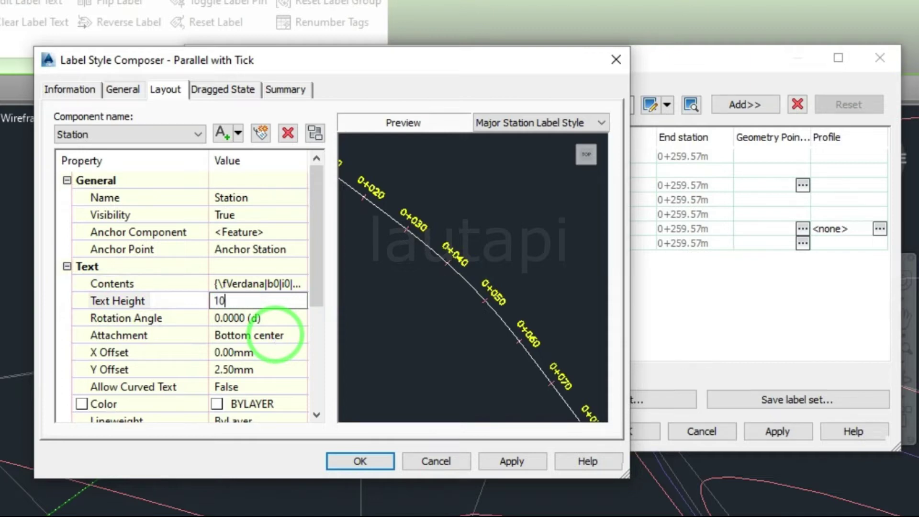
{"action": "key", "text": "Return"}
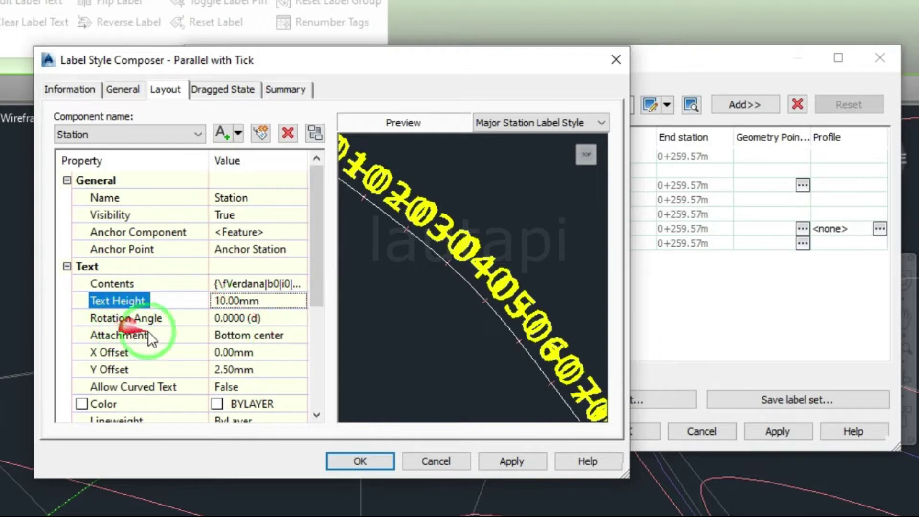
{"action": "middle_click_drag", "start_coordinate": [384, 302], "coordinate": [425, 293]}
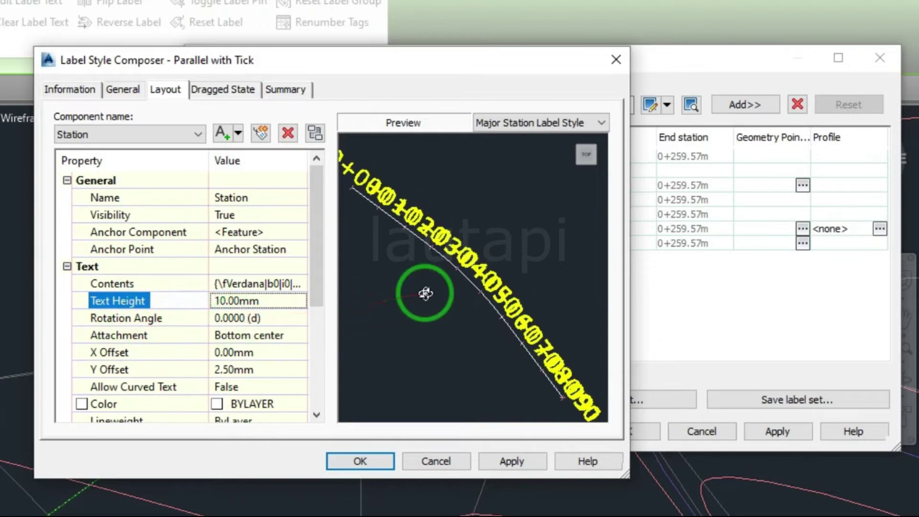
{"action": "left_click", "coordinate": [225, 318]}
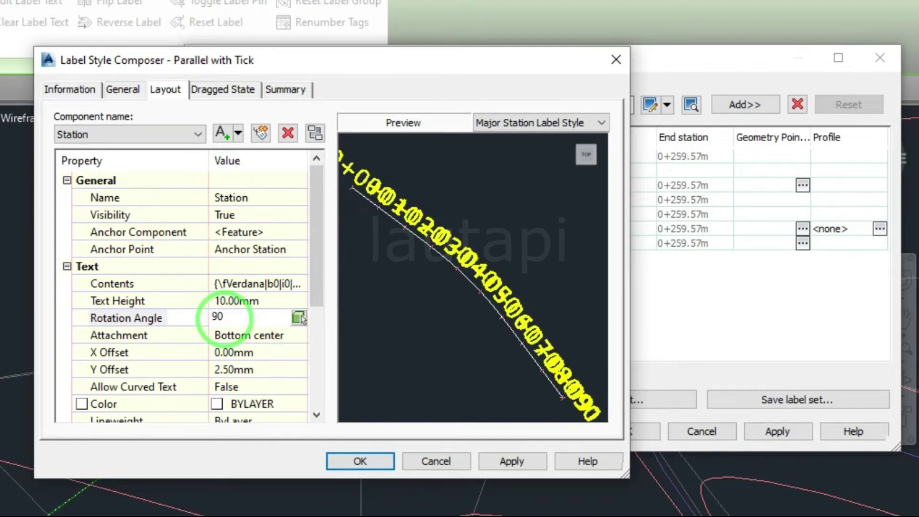
{"action": "key", "text": "Return"}
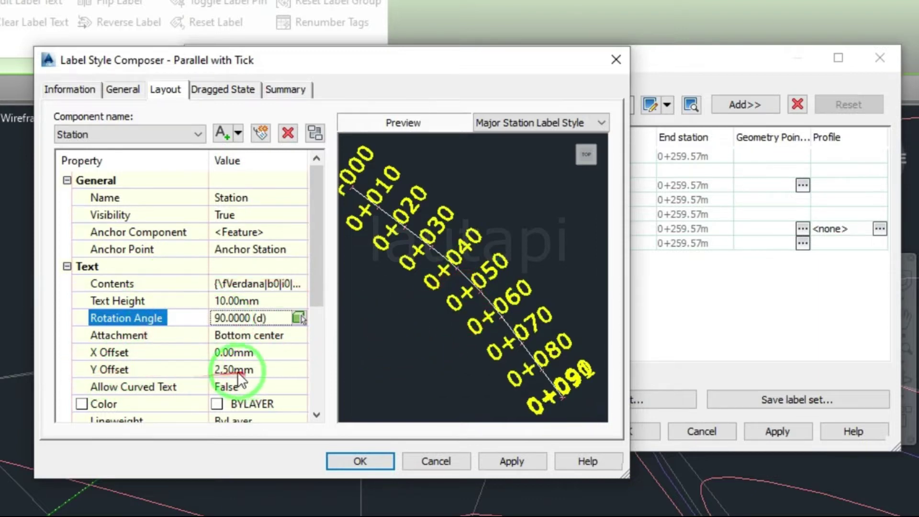
Step: Set the station label's Y offset and border gap to 0
{"action": "scroll", "coordinate": [486, 273], "scroll_direction": "up", "scroll_amount": 5}
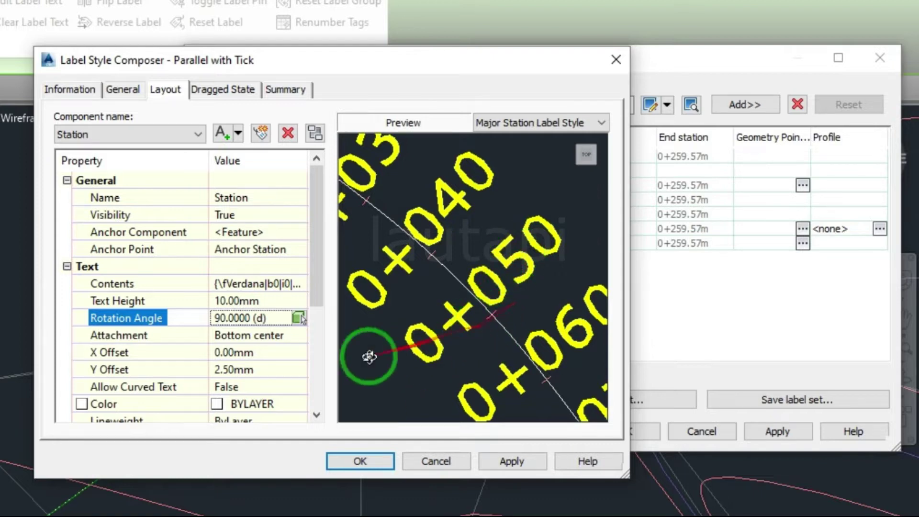
{"action": "left_click", "coordinate": [229, 370]}
{"action": "type", "text": "0"}
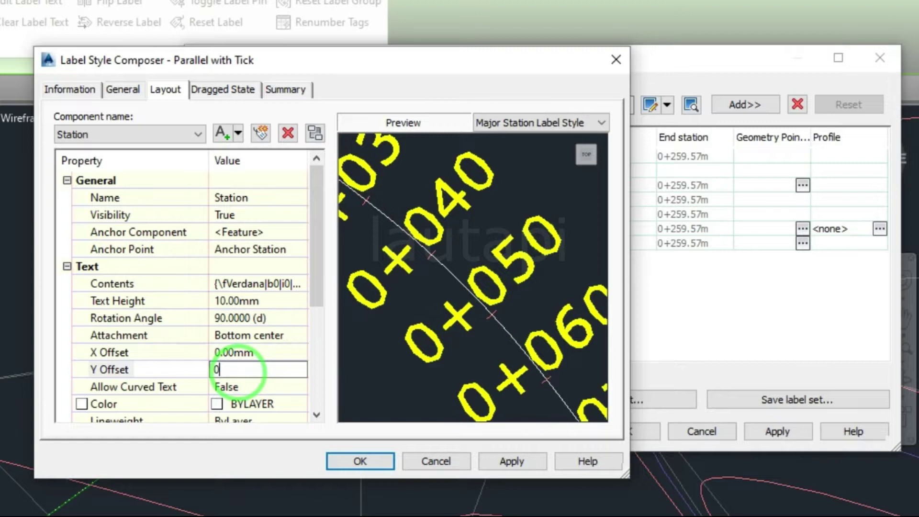
{"action": "key", "text": "Return"}
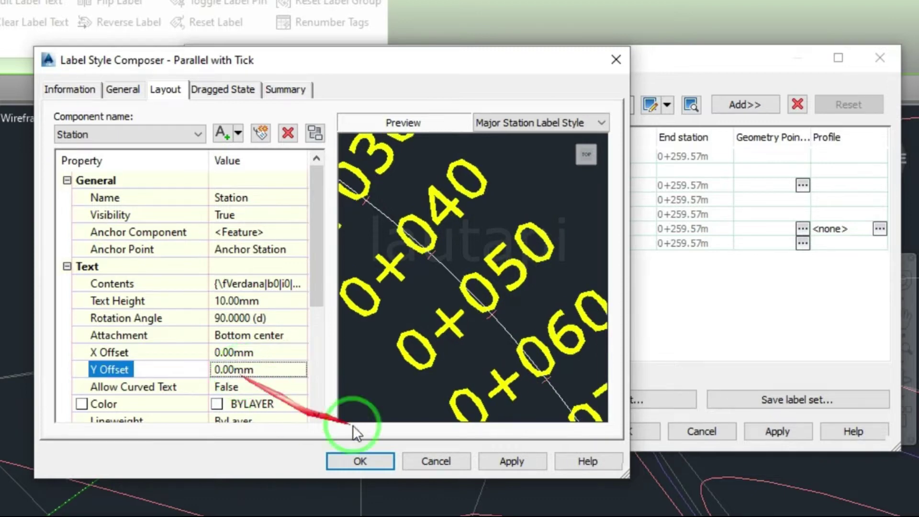
{"action": "scroll", "coordinate": [188, 295], "scroll_direction": "down", "scroll_amount": 1}
{"action": "scroll", "coordinate": [187, 295], "scroll_direction": "down", "scroll_amount": 1}
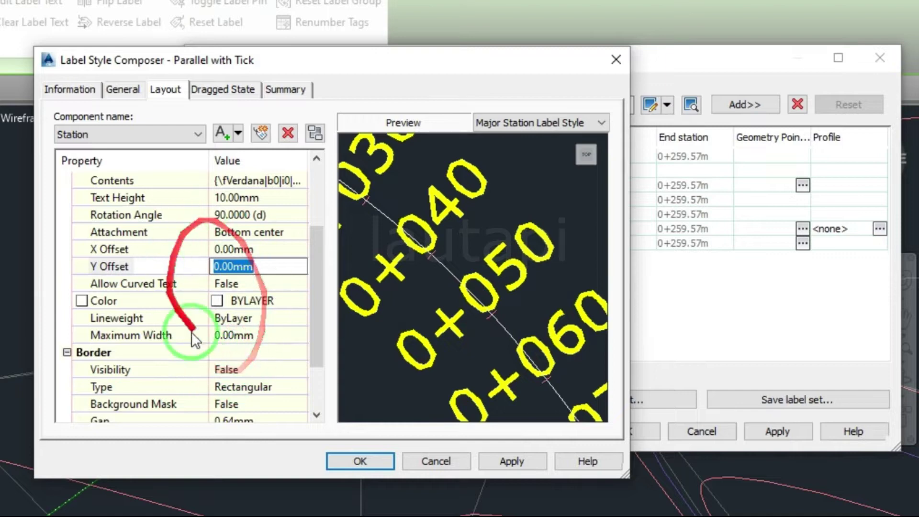
{"action": "scroll", "coordinate": [201, 274], "scroll_direction": "down", "scroll_amount": 1}
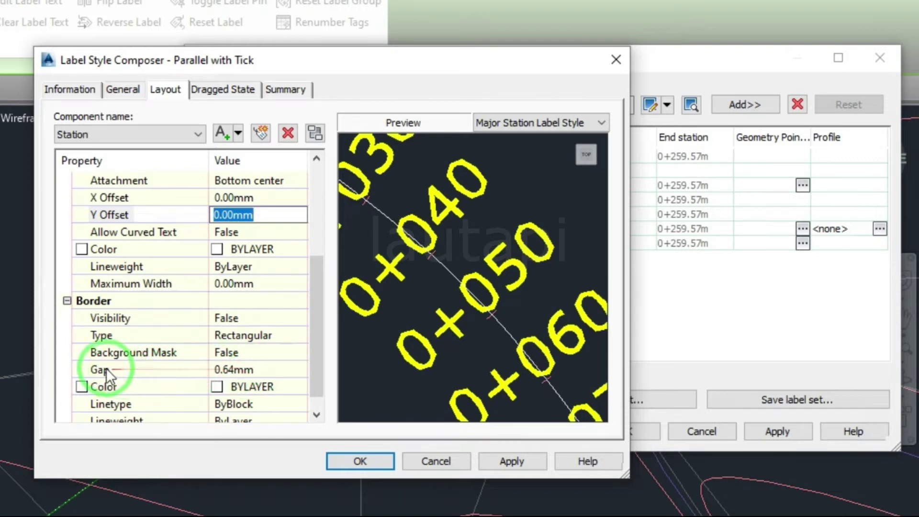
{"action": "left_click", "coordinate": [220, 370]}
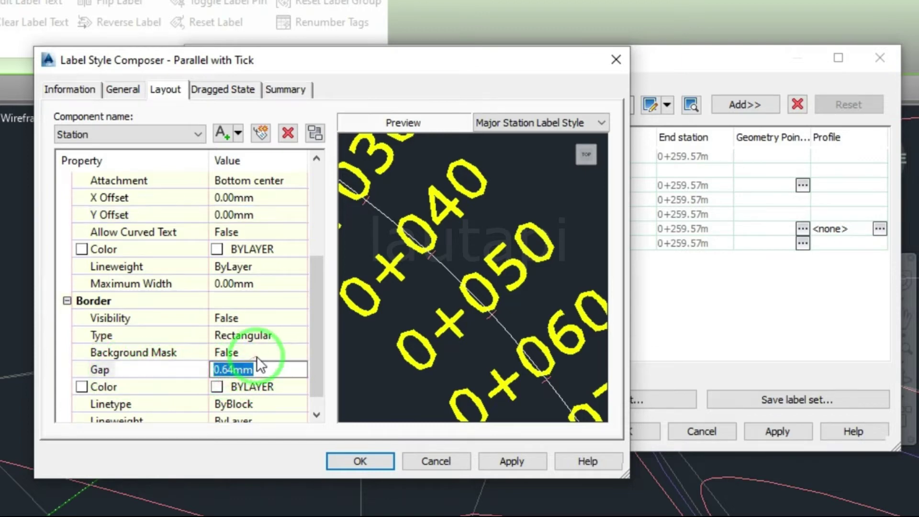
{"action": "type", "text": "0"}
{"action": "key", "text": "Return"}
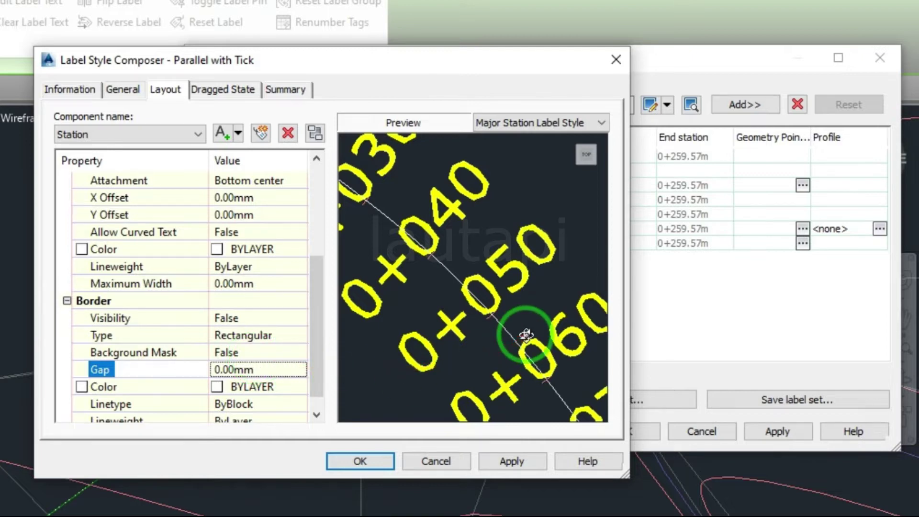
{"action": "scroll", "coordinate": [501, 321], "scroll_direction": "down", "scroll_amount": 2}
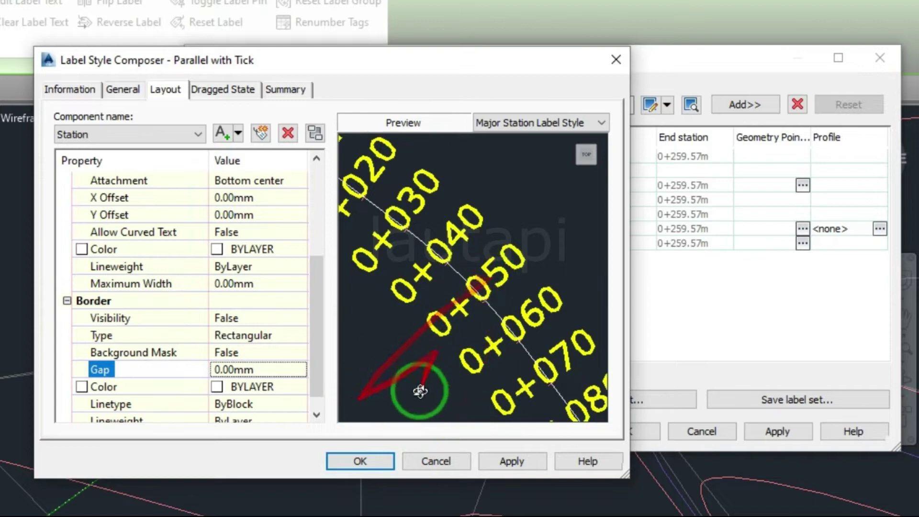
{"action": "scroll", "coordinate": [160, 330], "scroll_direction": "down", "scroll_amount": 1}
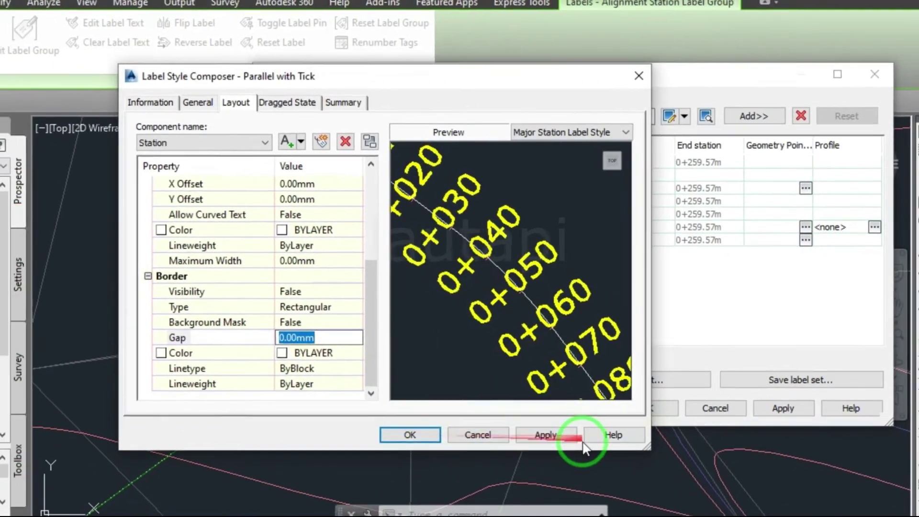
Step: Accept the yellow Verdana label style, then apply 10 m major / 5 m minor station labels to Alignment1
{"action": "left_click", "coordinate": [582, 424]}
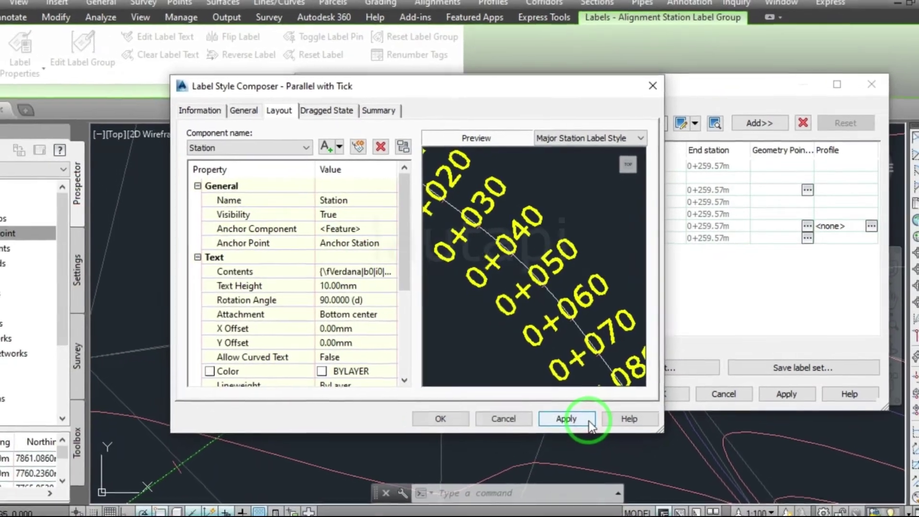
{"action": "left_click", "coordinate": [445, 423]}
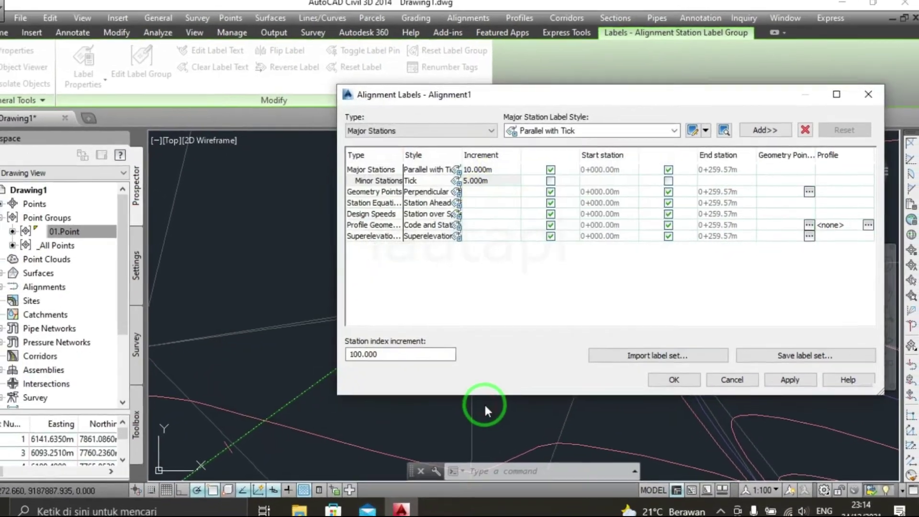
{"action": "left_click_drag", "start_coordinate": [656, 306], "coordinate": [626, 153]}
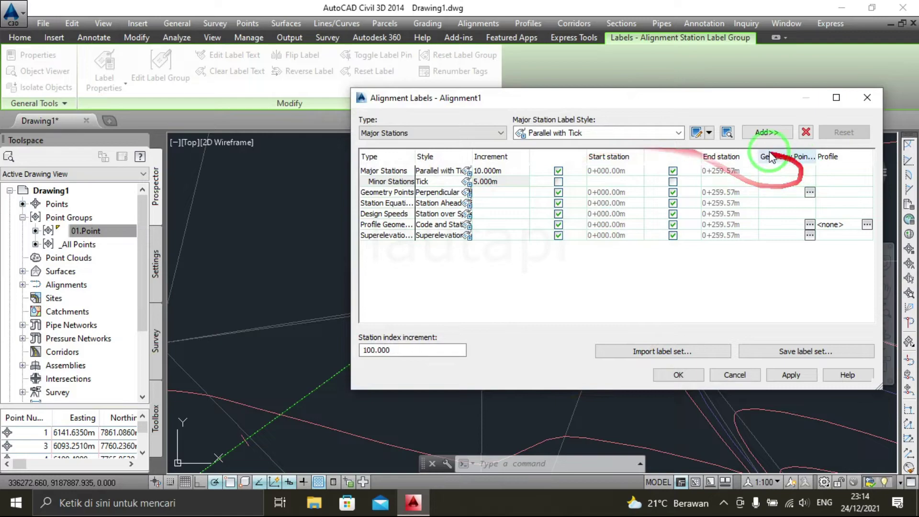
{"action": "left_click", "coordinate": [808, 376]}
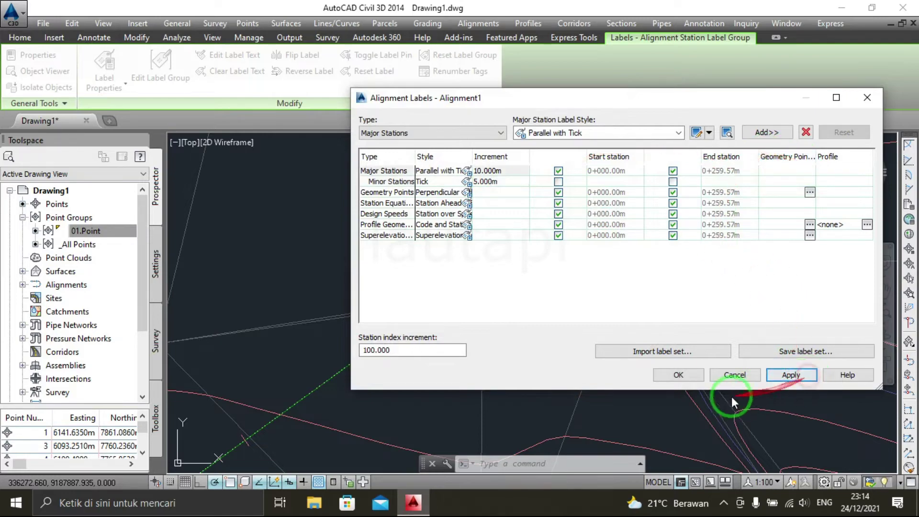
{"action": "left_click", "coordinate": [679, 375]}
{"action": "scroll", "coordinate": [595, 270], "scroll_direction": "down", "scroll_amount": 3}
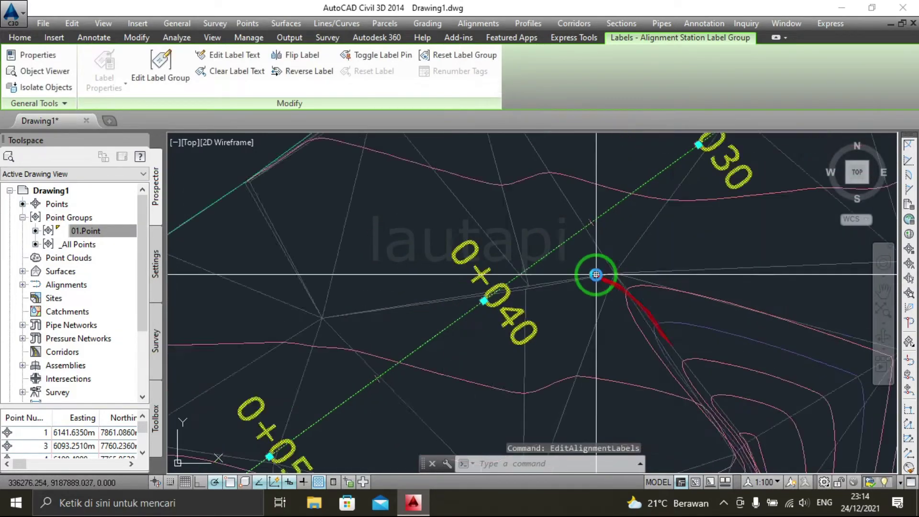
Step: Clear the label selection and review the new yellow station labels along Alignment1
{"action": "scroll", "coordinate": [598, 270], "scroll_direction": "down", "scroll_amount": 5}
{"action": "mouse_move", "coordinate": [564, 296]}
{"action": "middle_mouse_down"}
{"action": "mouse_move", "coordinate": [615, 266]}
{"action": "mouse_move", "coordinate": [600, 267]}
{"action": "middle_mouse_up"}
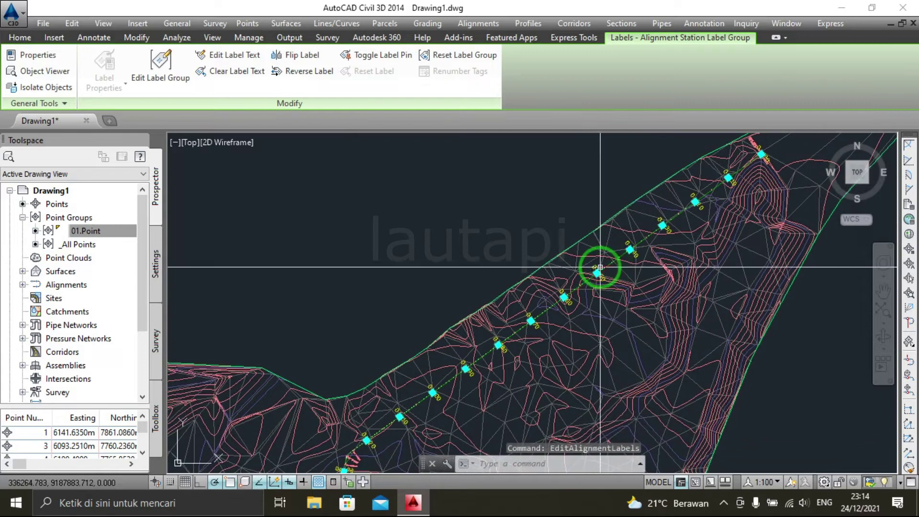
{"action": "key", "text": "Escape"}
{"action": "scroll", "coordinate": [708, 191], "scroll_direction": "up", "scroll_amount": 3}
{"action": "scroll", "coordinate": [734, 182], "scroll_direction": "up", "scroll_amount": 3}
{"action": "middle_click_drag", "start_coordinate": [735, 183], "coordinate": [620, 252]}
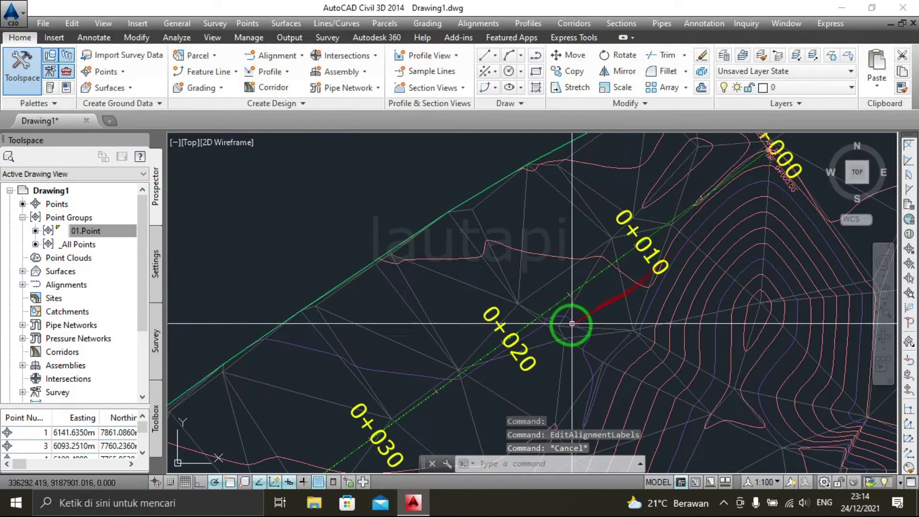
{"action": "middle_click_drag", "start_coordinate": [570, 322], "coordinate": [605, 281]}
{"action": "scroll", "coordinate": [605, 258], "scroll_direction": "up", "scroll_amount": 1}
{"action": "scroll", "coordinate": [602, 244], "scroll_direction": "up", "scroll_amount": 1}
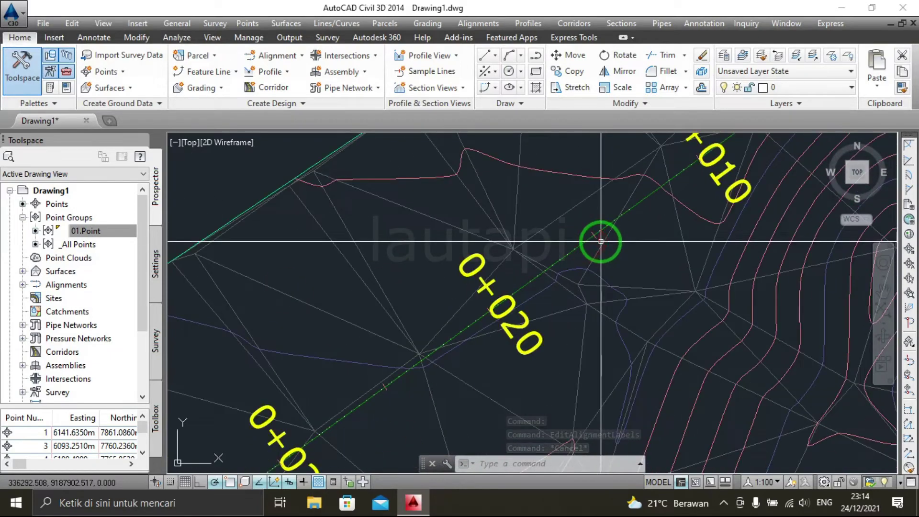
{"action": "scroll", "coordinate": [544, 318], "scroll_direction": "down", "scroll_amount": 2}
Step: Select Alignment1 at its short first curve (PC 0+124.11 to PT 0+128.23) and bring up its options
{"action": "middle_click_drag", "start_coordinate": [527, 330], "coordinate": [645, 201]}
{"action": "scroll", "coordinate": [622, 220], "scroll_direction": "down", "scroll_amount": 5}
{"action": "middle_click_drag", "start_coordinate": [452, 339], "coordinate": [640, 179]}
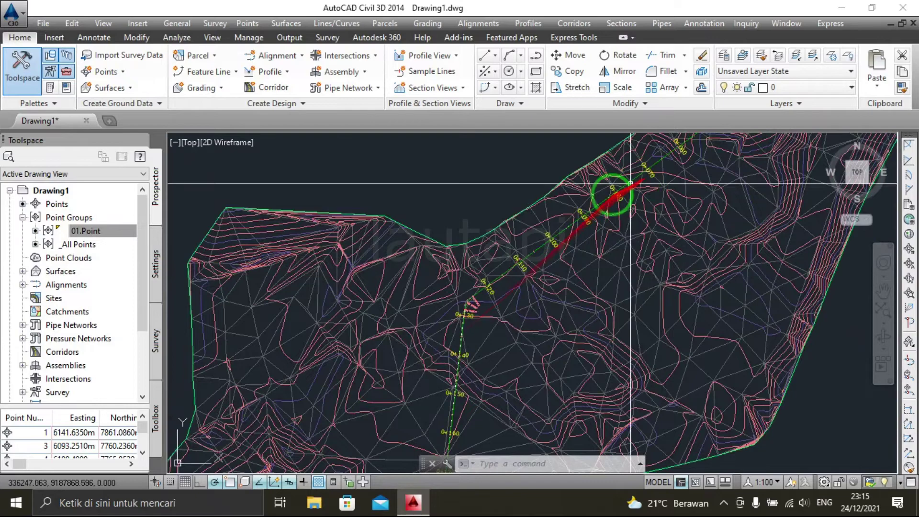
{"action": "scroll", "coordinate": [550, 225], "scroll_direction": "up", "scroll_amount": 3}
{"action": "scroll", "coordinate": [530, 263], "scroll_direction": "up", "scroll_amount": 2}
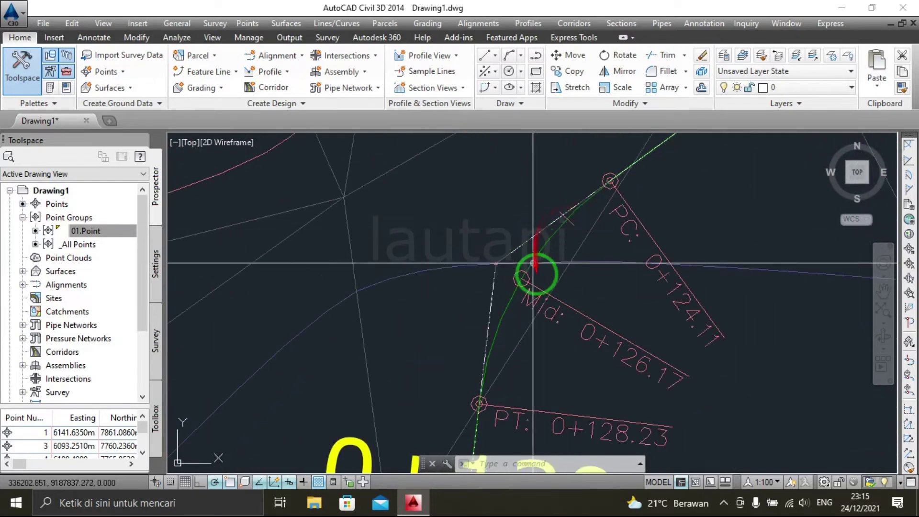
{"action": "left_click", "coordinate": [546, 241]}
{"action": "scroll", "coordinate": [584, 236], "scroll_direction": "down", "scroll_amount": 3}
{"action": "scroll", "coordinate": [549, 271], "scroll_direction": "up", "scroll_amount": 1}
{"action": "scroll", "coordinate": [520, 286], "scroll_direction": "up", "scroll_amount": 2}
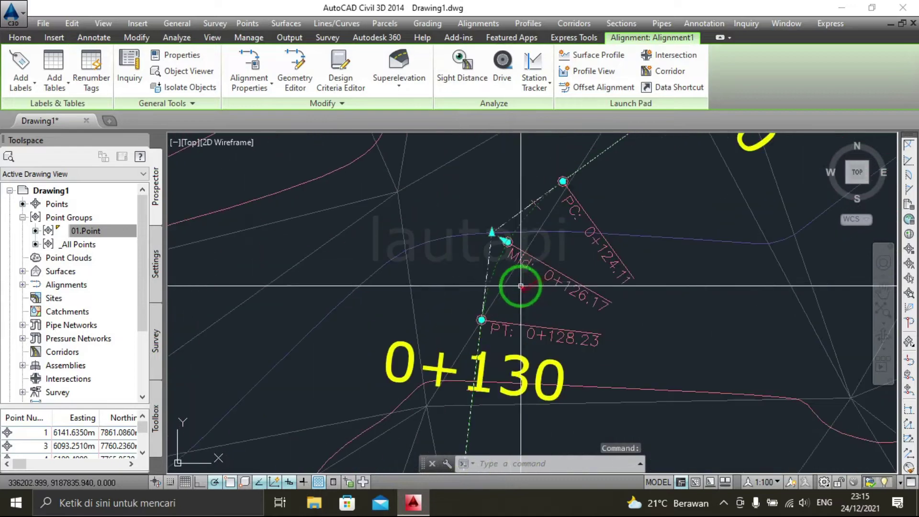
{"action": "right_click", "coordinate": [521, 220]}
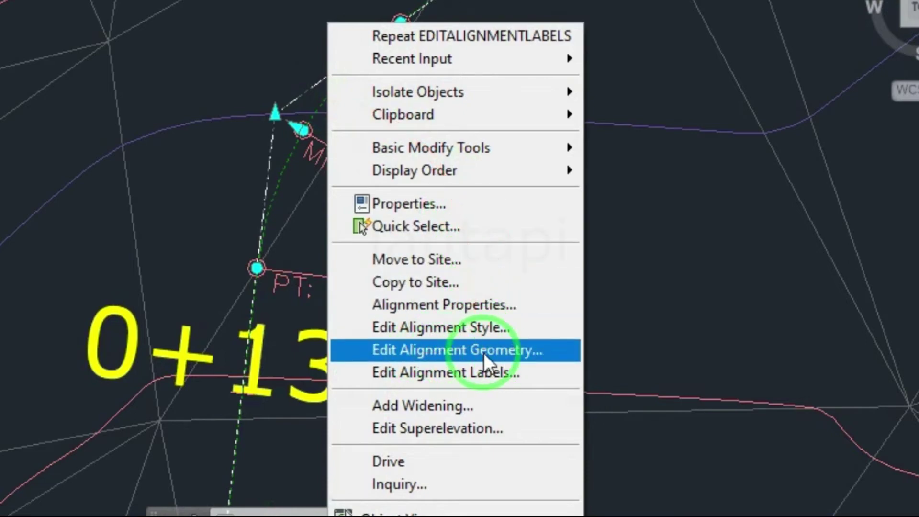
Step: Choose Edit Alignment Geometry to open Alignment1's Layout Tools
{"action": "left_click", "coordinate": [508, 354]}
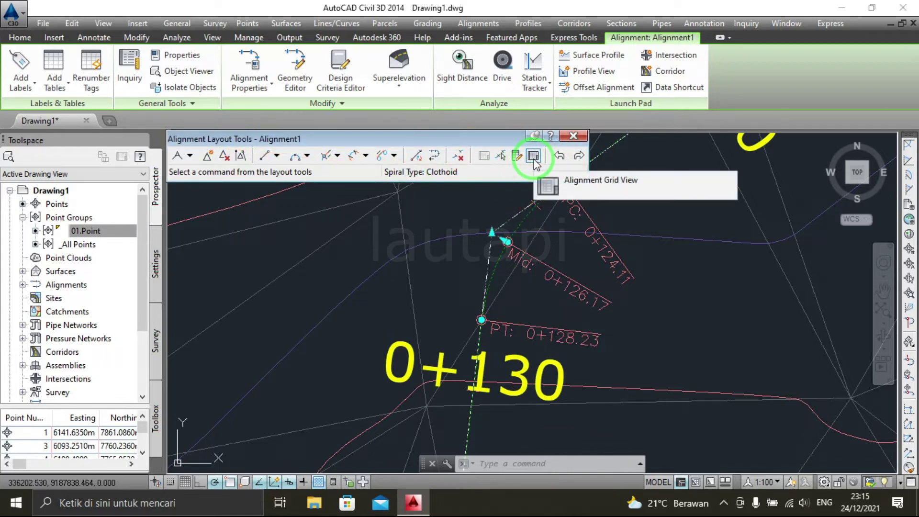
Step: Open Alignment1's entity grid and locate curve row 2 (5.000m radius, 4.118m long)
{"action": "left_click", "coordinate": [533, 156]}
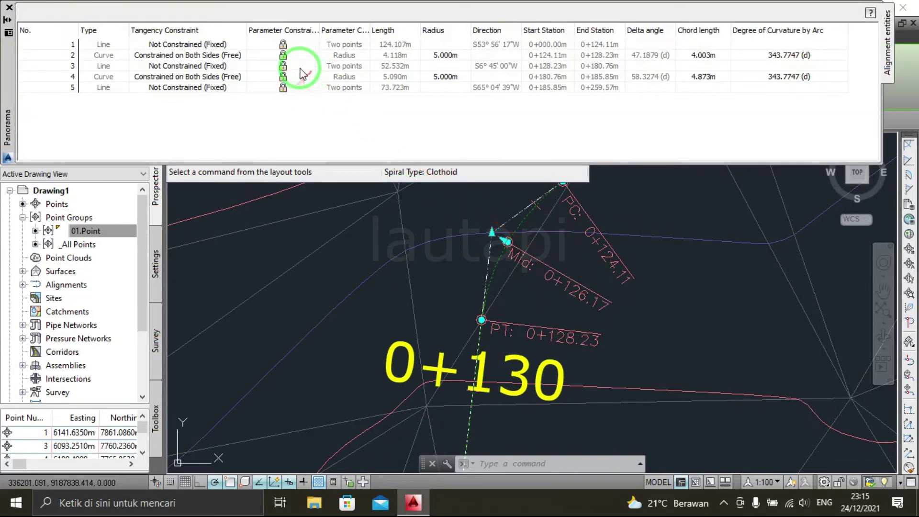
{"action": "left_click", "coordinate": [285, 56]}
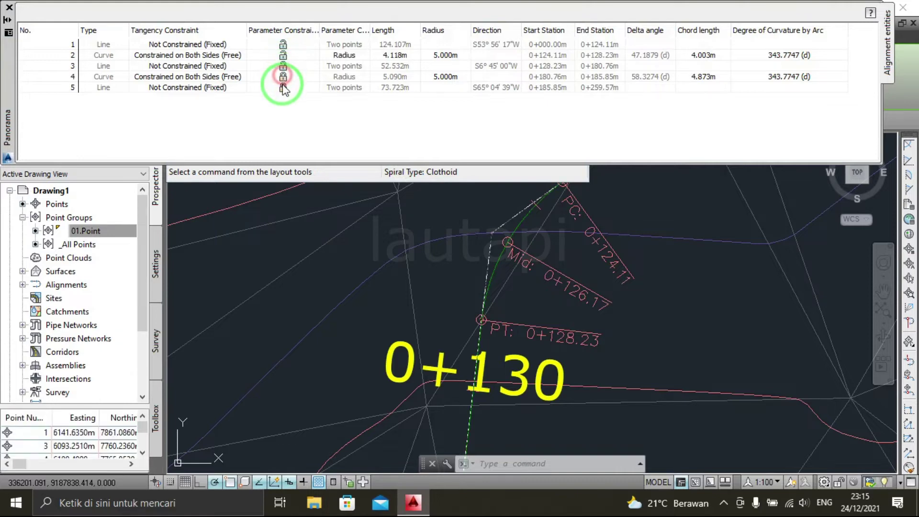
{"action": "left_click", "coordinate": [346, 77]}
{"action": "left_click", "coordinate": [348, 56]}
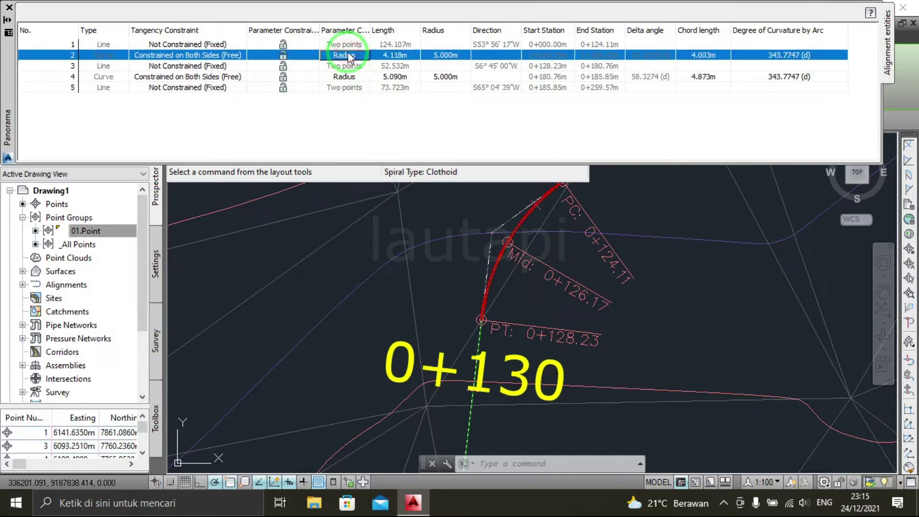
{"action": "scroll", "coordinate": [518, 257], "scroll_direction": "down", "scroll_amount": 3}
{"action": "mouse_move", "coordinate": [519, 257]}
{"action": "middle_mouse_down"}
{"action": "mouse_move", "coordinate": [480, 292]}
{"action": "mouse_move", "coordinate": [482, 271]}
{"action": "middle_mouse_up"}
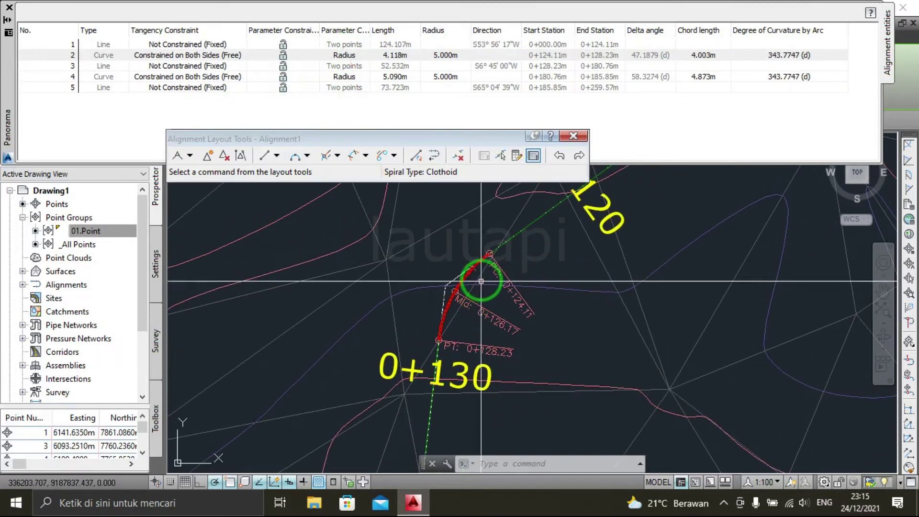
Step: Locate the second curve, row 4 (5.090m long), in the drawing
{"action": "scroll", "coordinate": [481, 256], "scroll_direction": "down", "scroll_amount": 3}
{"action": "left_click", "coordinate": [345, 80]}
{"action": "left_click", "coordinate": [348, 82]}
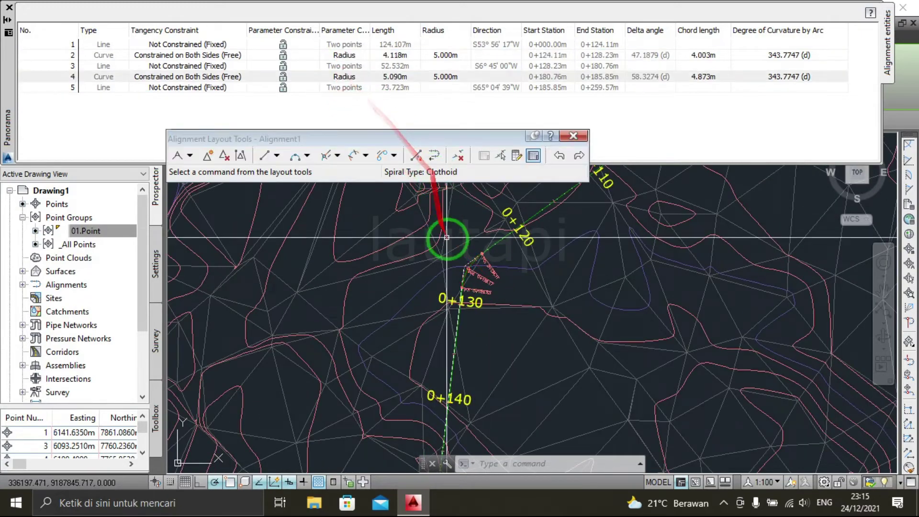
{"action": "scroll", "coordinate": [467, 250], "scroll_direction": "down", "scroll_amount": 3}
{"action": "middle_click_drag", "start_coordinate": [468, 250], "coordinate": [452, 301]}
{"action": "scroll", "coordinate": [453, 301], "scroll_direction": "up", "scroll_amount": 1}
{"action": "scroll", "coordinate": [453, 303], "scroll_direction": "up", "scroll_amount": 2}
{"action": "scroll", "coordinate": [455, 305], "scroll_direction": "up", "scroll_amount": 1}
{"action": "scroll", "coordinate": [455, 307], "scroll_direction": "up", "scroll_amount": 1}
{"action": "scroll", "coordinate": [455, 307], "scroll_direction": "down", "scroll_amount": 1}
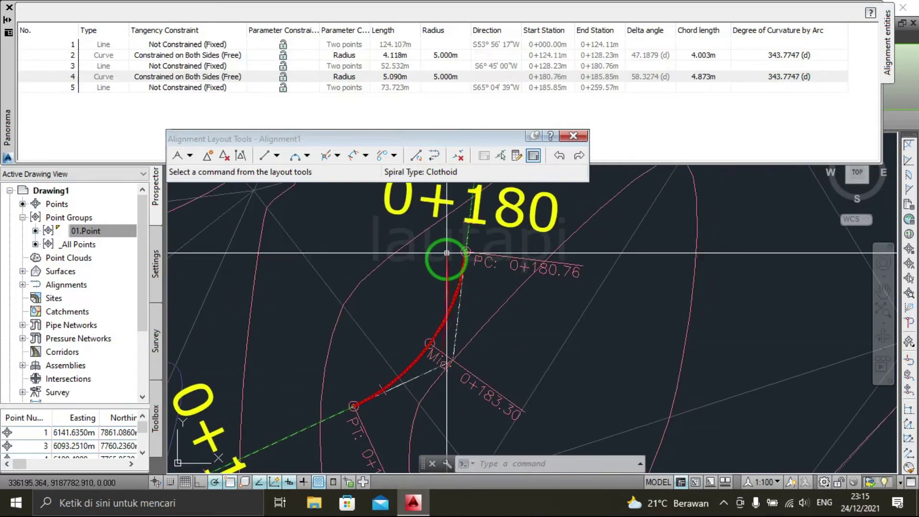
{"action": "scroll", "coordinate": [445, 250], "scroll_direction": "down", "scroll_amount": 2}
{"action": "scroll", "coordinate": [455, 317], "scroll_direction": "down", "scroll_amount": 1}
{"action": "scroll", "coordinate": [449, 341], "scroll_direction": "up", "scroll_amount": 1}
{"action": "scroll", "coordinate": [449, 341], "scroll_direction": "up", "scroll_amount": 5}
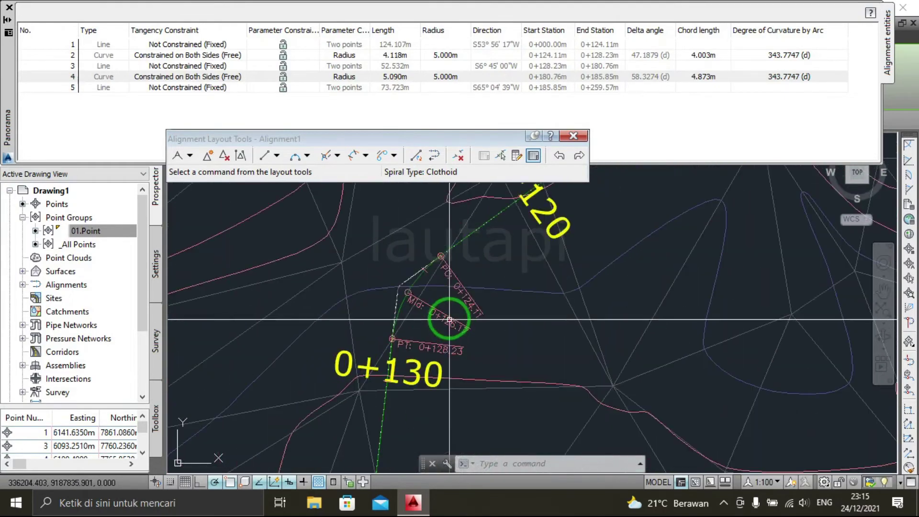
Step: Reselect the first curve's row 2 in the entity grid
{"action": "left_click", "coordinate": [427, 78]}
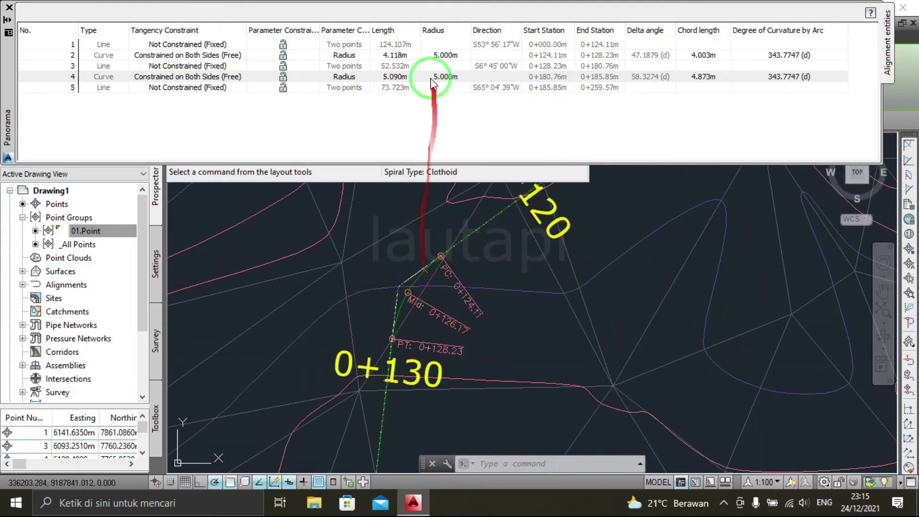
{"action": "left_click", "coordinate": [392, 55]}
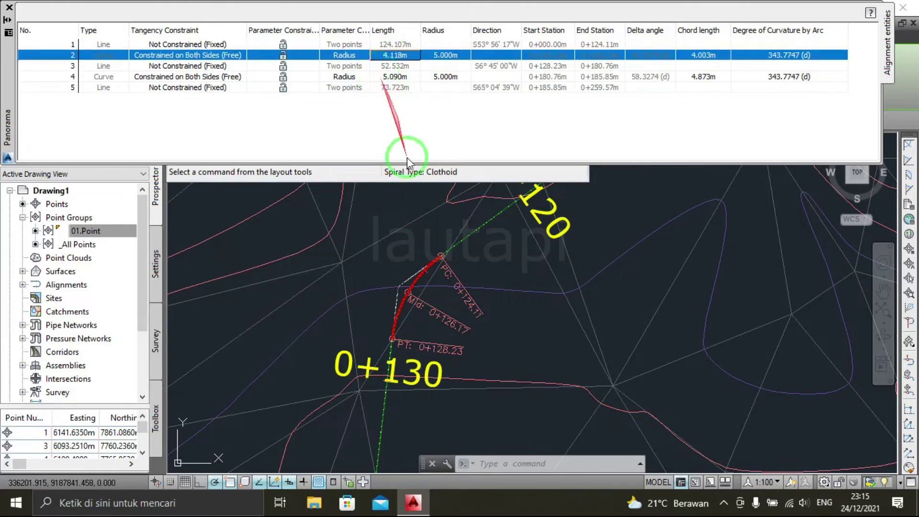
{"action": "scroll", "coordinate": [418, 239], "scroll_direction": "up", "scroll_amount": 2}
{"action": "scroll", "coordinate": [464, 253], "scroll_direction": "up", "scroll_amount": 2}
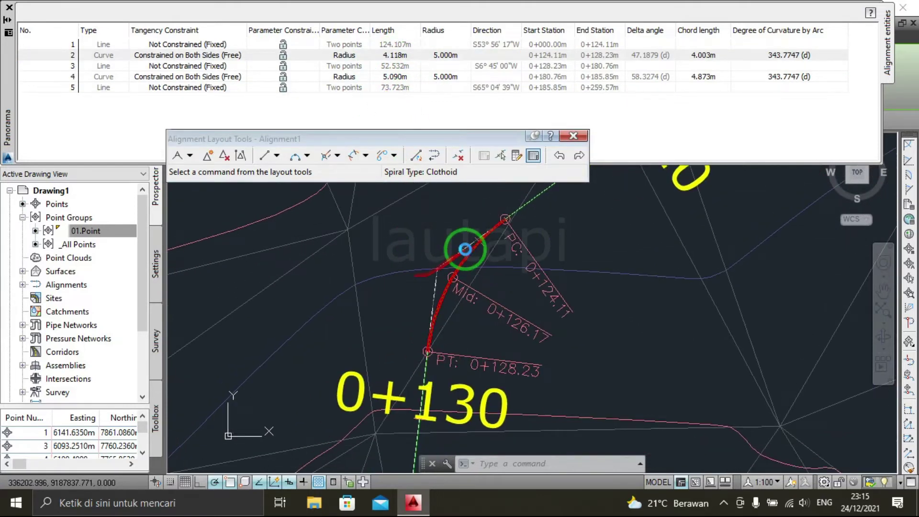
{"action": "left_click", "coordinate": [395, 55]}
{"action": "scroll", "coordinate": [433, 260], "scroll_direction": "down", "scroll_amount": 5}
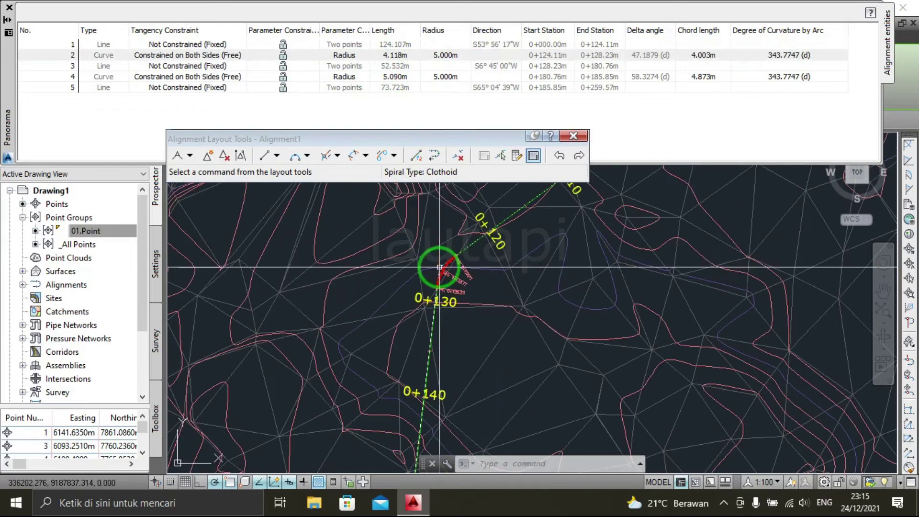
{"action": "scroll", "coordinate": [427, 263], "scroll_direction": "down", "scroll_amount": 1}
{"action": "scroll", "coordinate": [427, 263], "scroll_direction": "up", "scroll_amount": 2}
{"action": "left_click", "coordinate": [394, 55]}
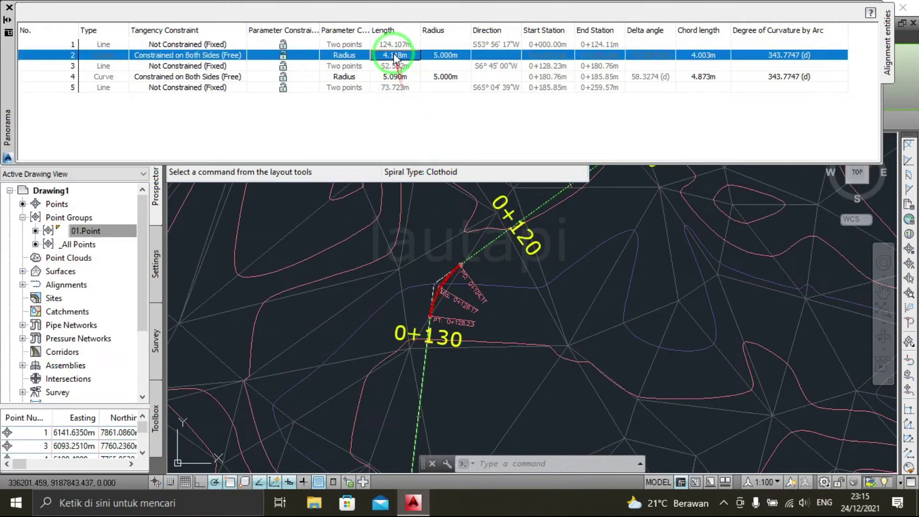
Step: Set the first curve's length to 10.000m (radius becomes 12.142m)
{"action": "left_click", "coordinate": [394, 55]}
{"action": "type", "text": "10"}
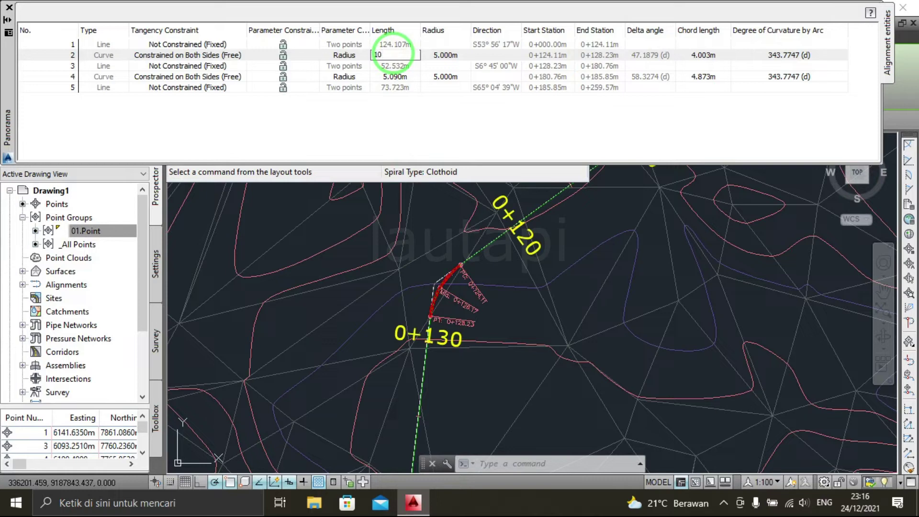
{"action": "key", "text": "Return"}
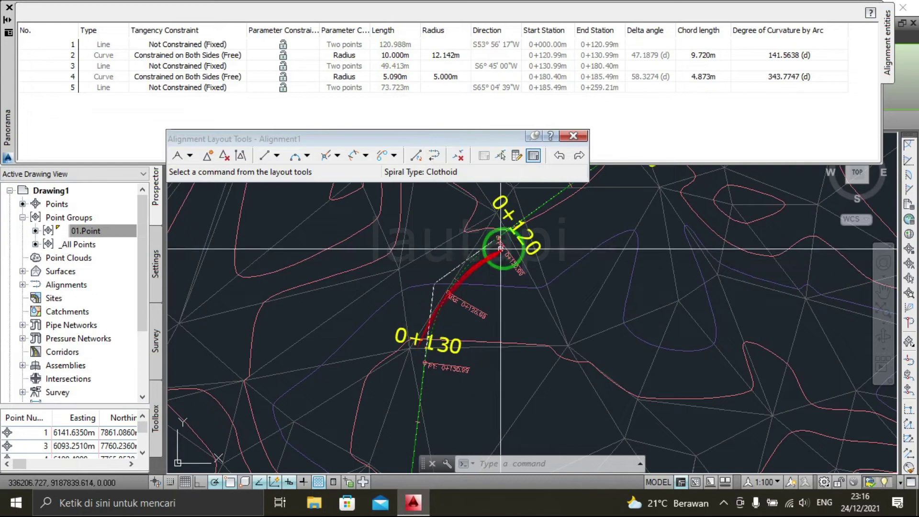
{"action": "left_click", "coordinate": [393, 82]}
{"action": "scroll", "coordinate": [513, 350], "scroll_direction": "down", "scroll_amount": 7}
{"action": "scroll", "coordinate": [496, 366], "scroll_direction": "up", "scroll_amount": 8}
{"action": "scroll", "coordinate": [493, 359], "scroll_direction": "up", "scroll_amount": 3}
{"action": "scroll", "coordinate": [437, 297], "scroll_direction": "down", "scroll_amount": 3}
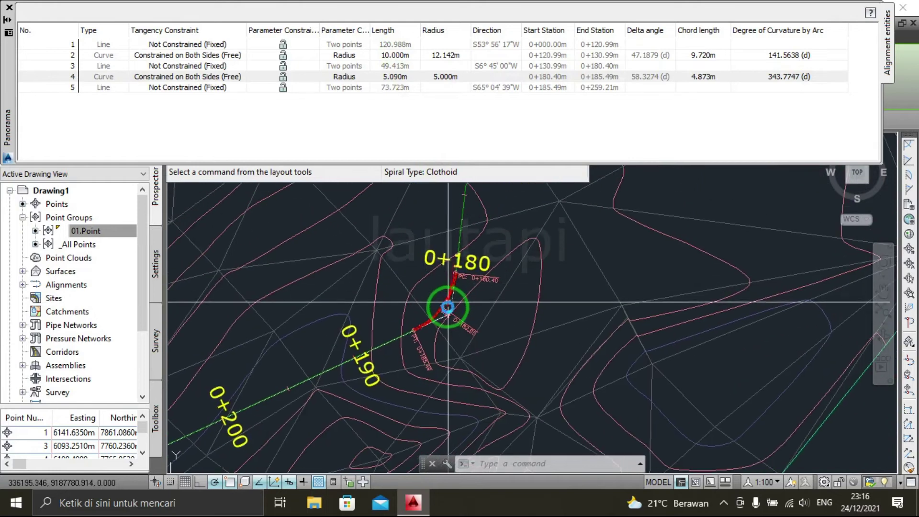
Step: Set the second curve's length to 7.000m and view the curve near station 0+120
{"action": "left_click", "coordinate": [396, 80]}
{"action": "left_click", "coordinate": [394, 79]}
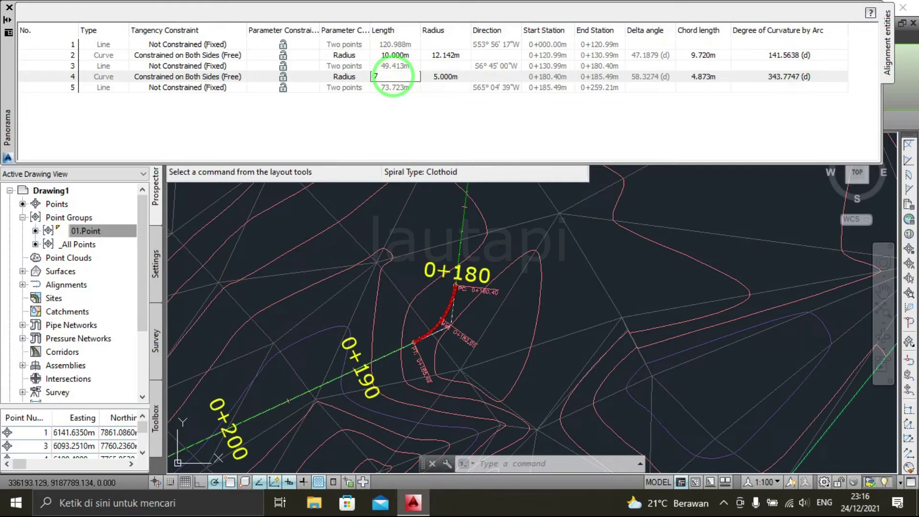
{"action": "key", "text": "Return"}
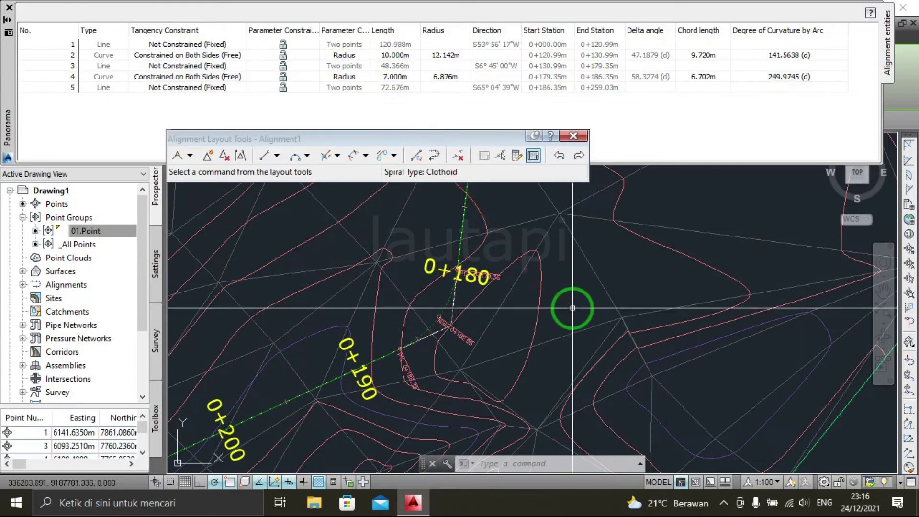
{"action": "scroll", "coordinate": [573, 308], "scroll_direction": "down", "scroll_amount": 5}
{"action": "scroll", "coordinate": [551, 287], "scroll_direction": "up", "scroll_amount": 6}
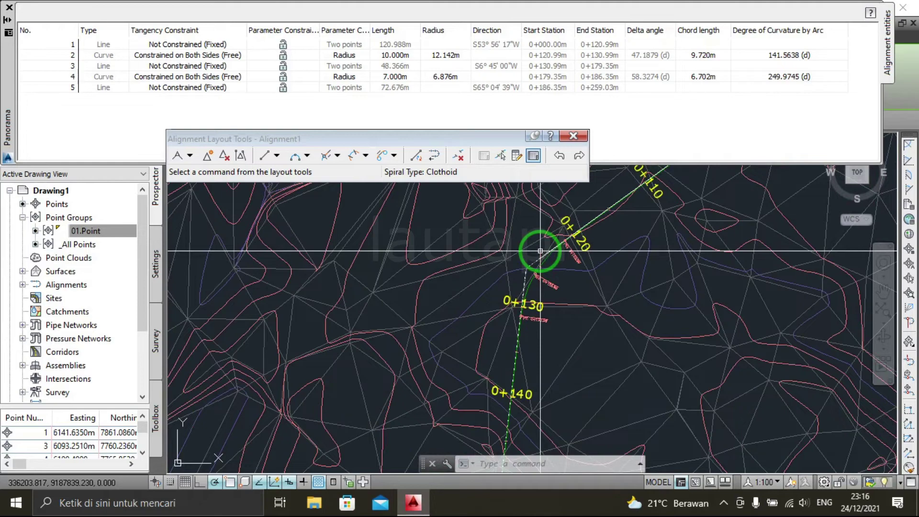
{"action": "middle_click_drag", "start_coordinate": [538, 266], "coordinate": [497, 272]}
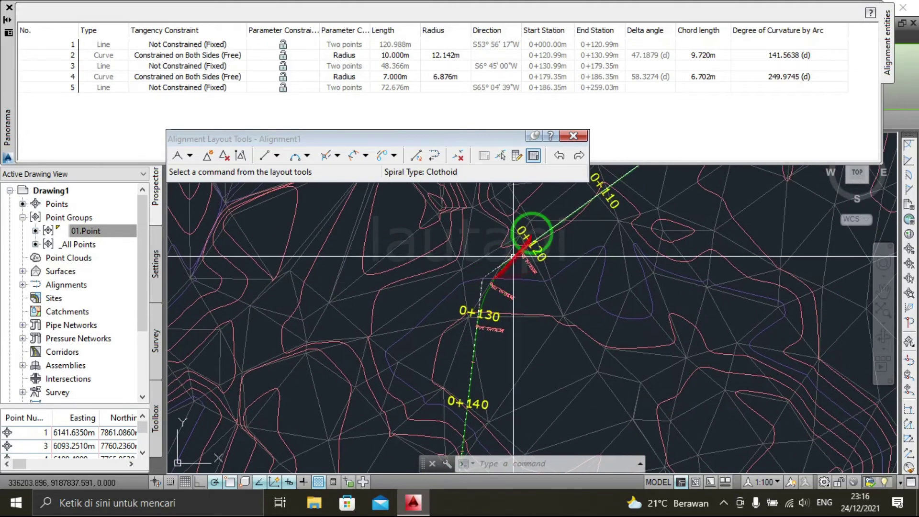
Step: Close the Alignment Layout Tools and zoom in toward station 0+100
{"action": "left_click", "coordinate": [568, 138]}
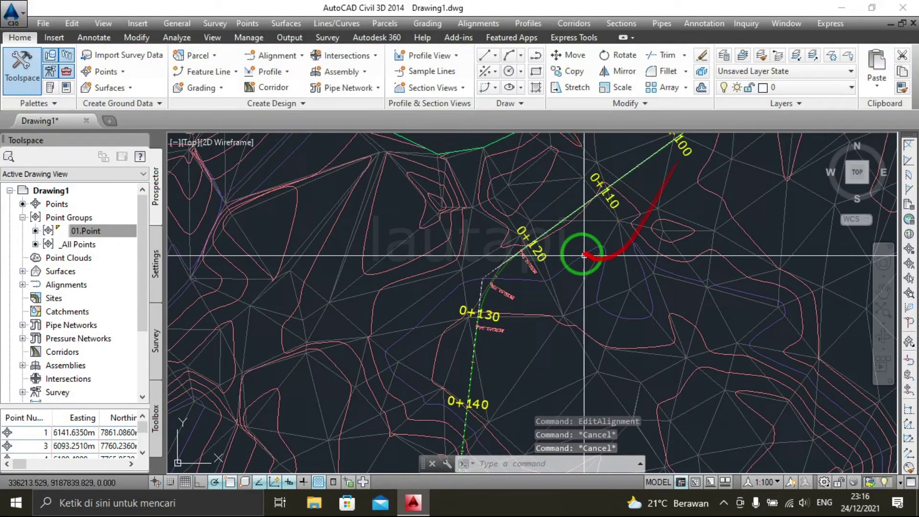
{"action": "scroll", "coordinate": [580, 256], "scroll_direction": "down", "scroll_amount": 5}
{"action": "middle_click_drag", "start_coordinate": [595, 269], "coordinate": [518, 271]}
{"action": "scroll", "coordinate": [503, 266], "scroll_direction": "up", "scroll_amount": 3}
{"action": "scroll", "coordinate": [527, 234], "scroll_direction": "up", "scroll_amount": 2}
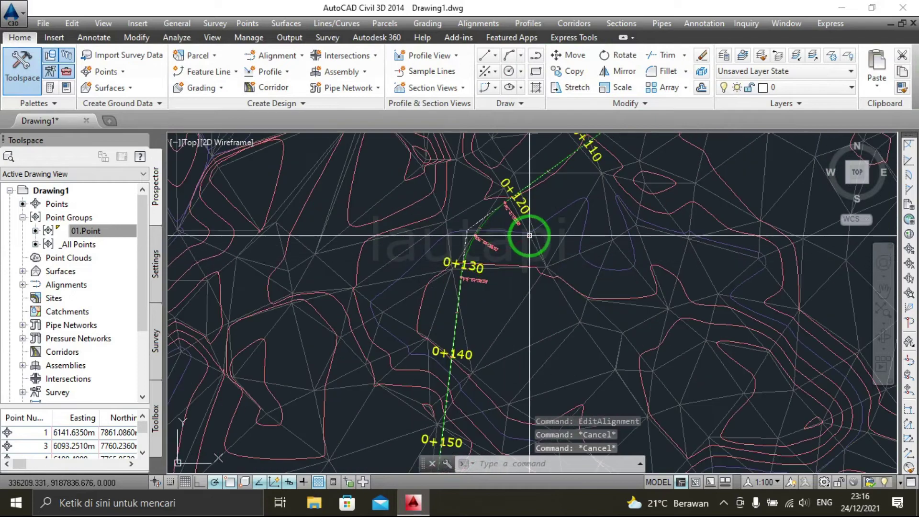
{"action": "scroll", "coordinate": [479, 297], "scroll_direction": "up", "scroll_amount": 1}
{"action": "scroll", "coordinate": [435, 328], "scroll_direction": "up", "scroll_amount": 2}
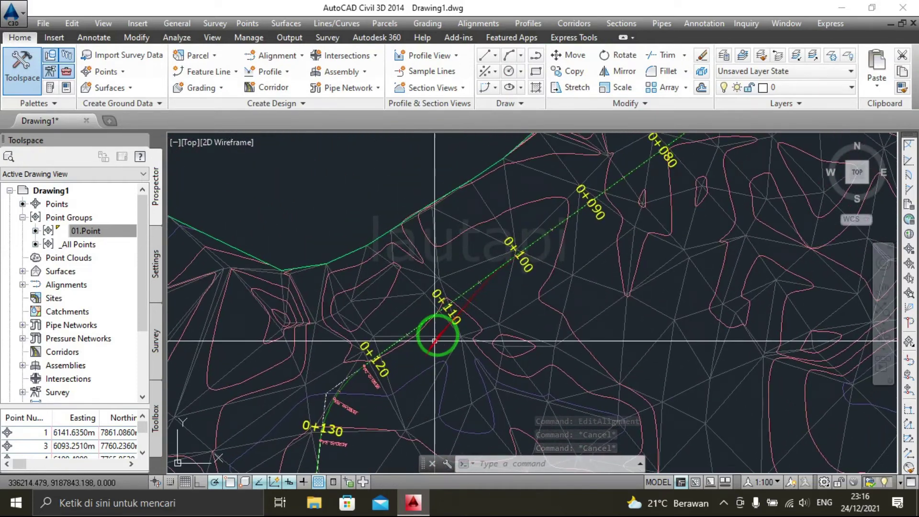
{"action": "scroll", "coordinate": [526, 252], "scroll_direction": "up", "scroll_amount": 2}
{"action": "scroll", "coordinate": [516, 245], "scroll_direction": "up", "scroll_amount": 2}
Step: Cancel leftover selections and pick Alignment1's station labels near station 0+100
{"action": "right_click", "coordinate": [515, 239]}
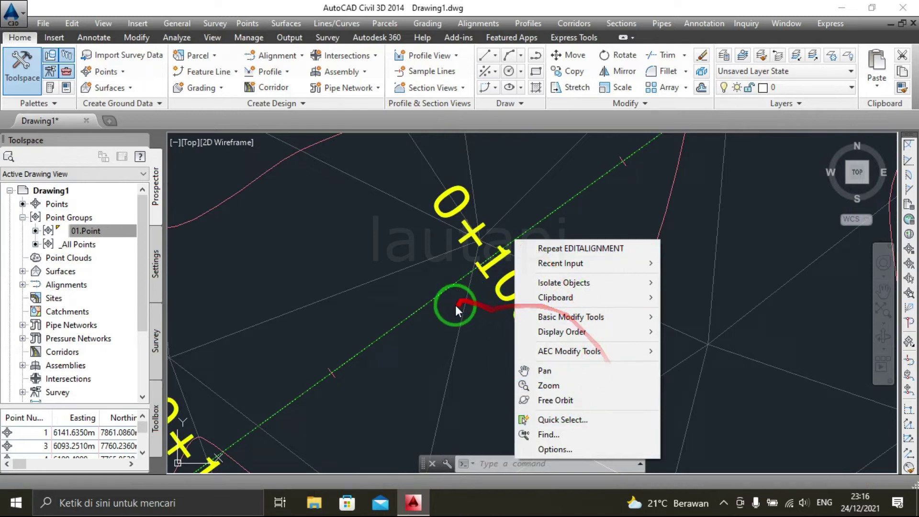
{"action": "left_click", "coordinate": [456, 308]}
{"action": "left_click", "coordinate": [418, 310]}
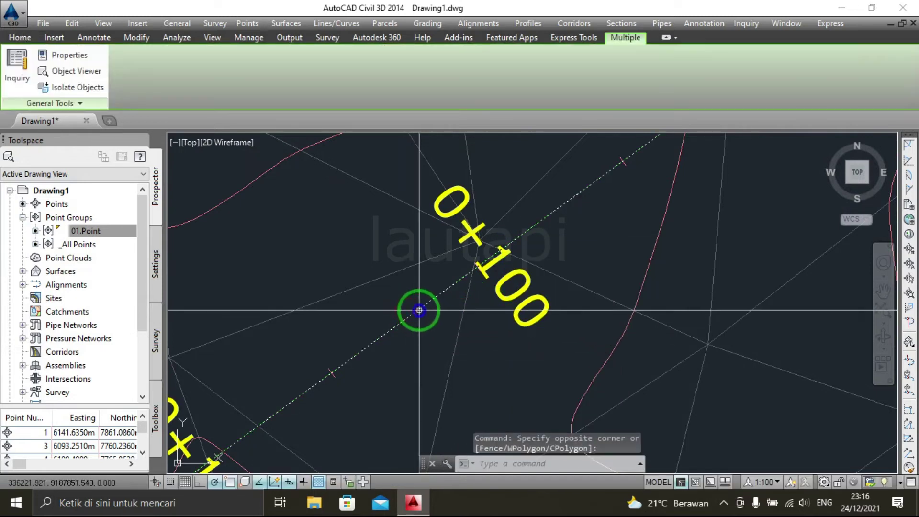
{"action": "right_click", "coordinate": [418, 310]}
{"action": "left_click", "coordinate": [385, 363]}
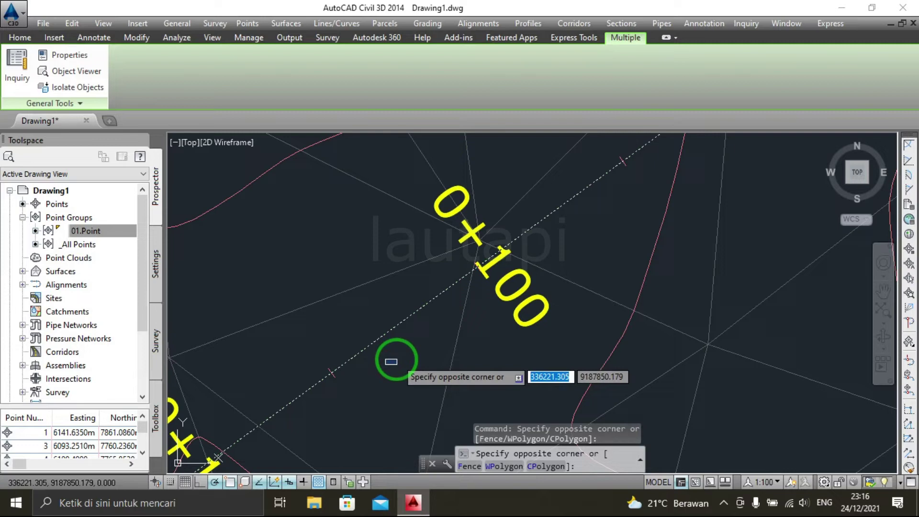
{"action": "scroll", "coordinate": [391, 361], "scroll_direction": "down", "scroll_amount": 1}
{"action": "key", "text": "Escape"}
{"action": "key", "text": "Escape"}
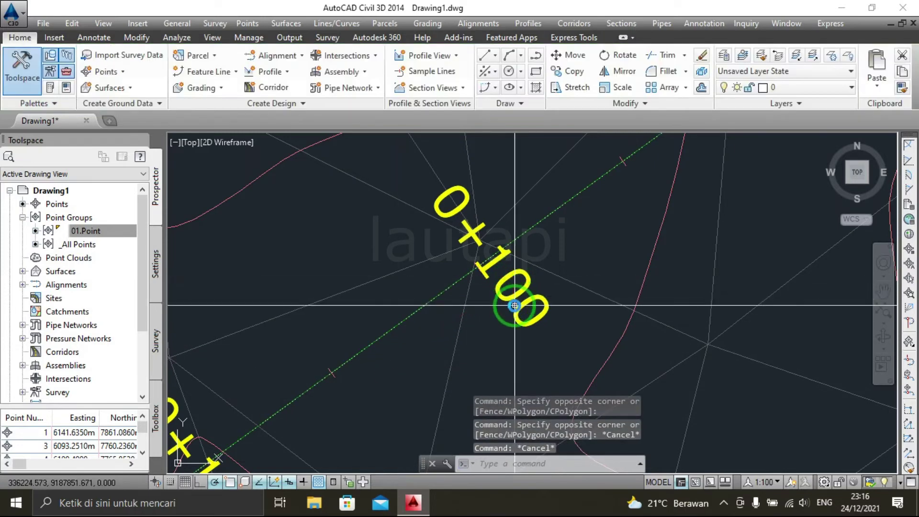
{"action": "scroll", "coordinate": [516, 280], "scroll_direction": "down", "scroll_amount": 1}
{"action": "left_click", "coordinate": [513, 287]}
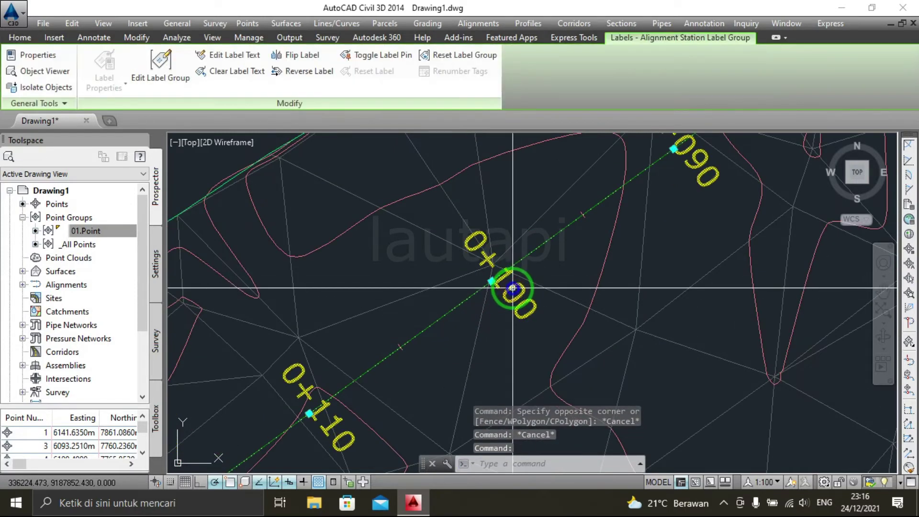
Step: Set the Proposed alignment style's line colour to white and curve colour to red (10)
{"action": "right_click", "coordinate": [512, 287]}
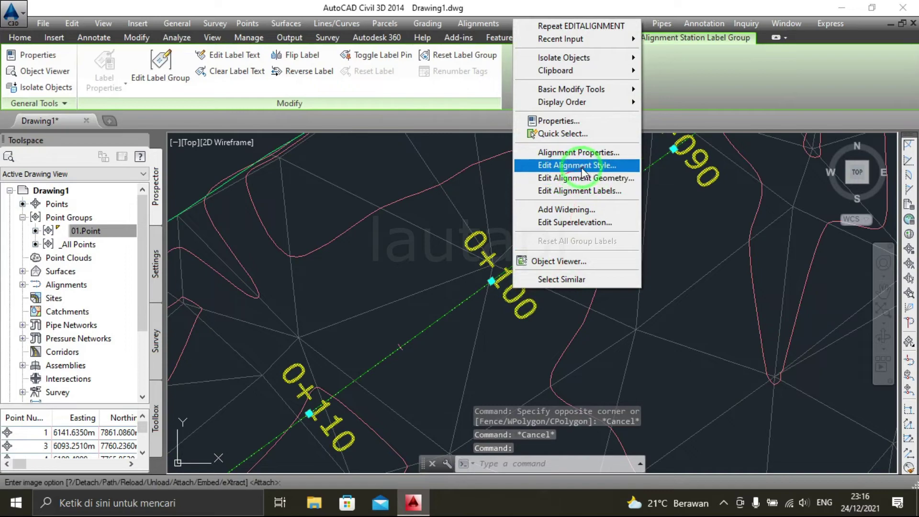
{"action": "left_click", "coordinate": [564, 167]}
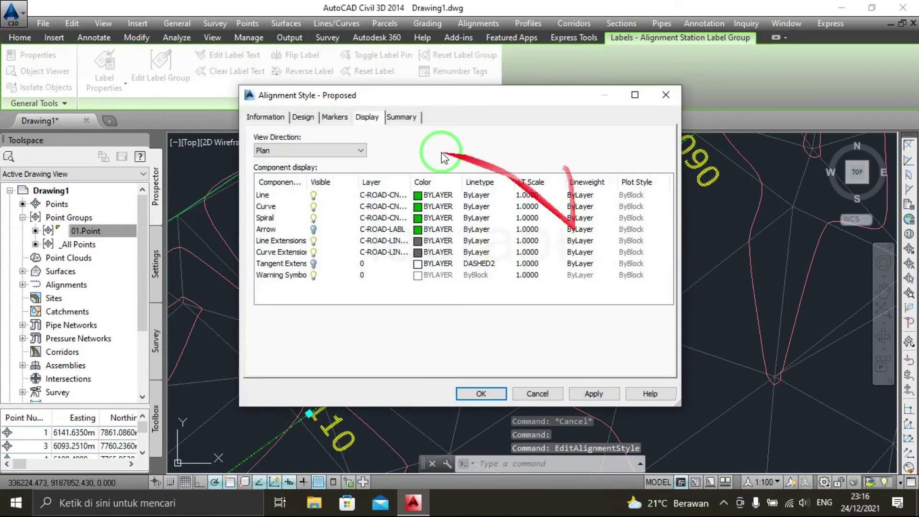
{"action": "left_click", "coordinate": [418, 196]}
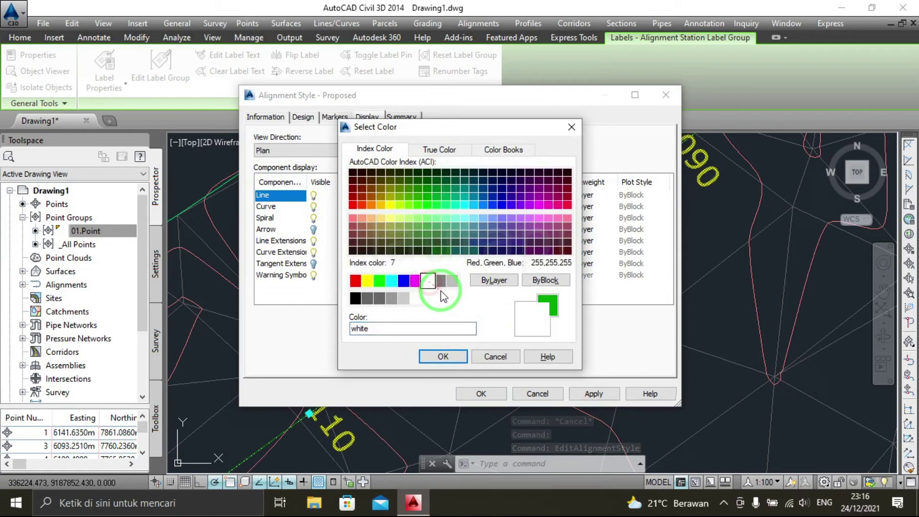
{"action": "left_click", "coordinate": [460, 362]}
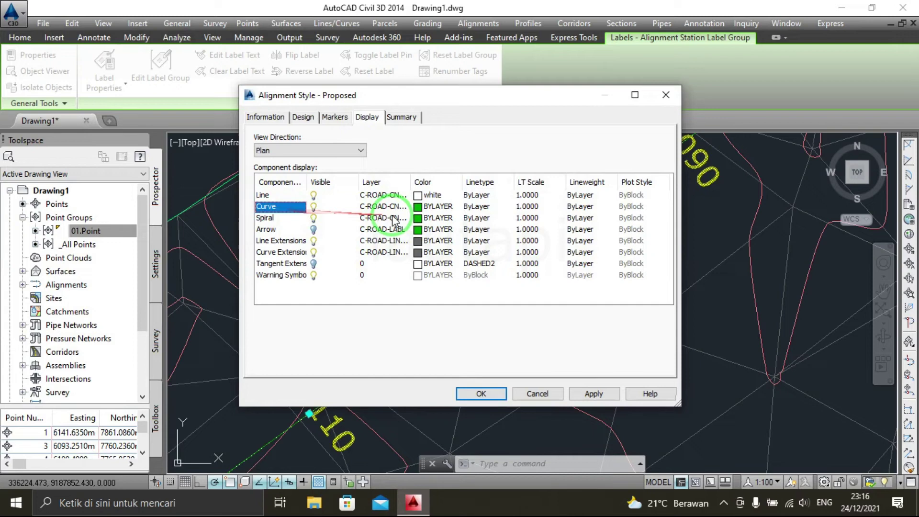
{"action": "left_click", "coordinate": [416, 209]}
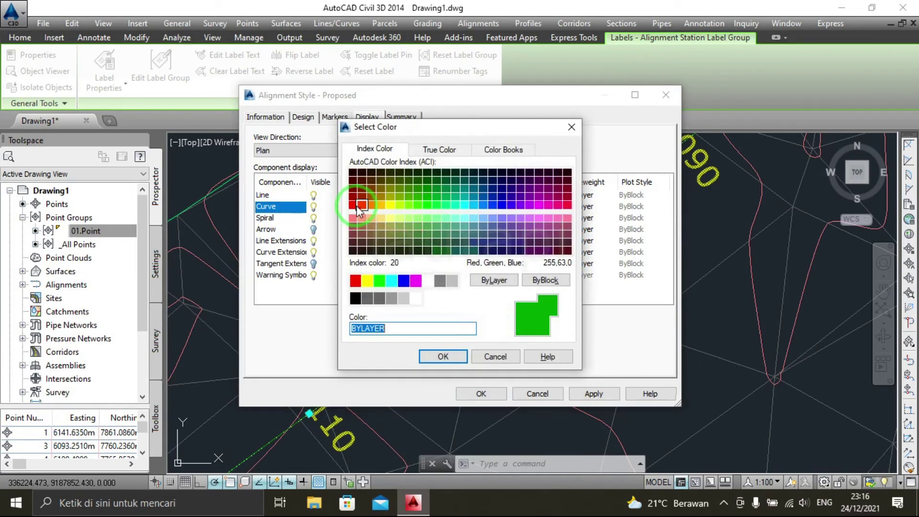
{"action": "left_click", "coordinate": [353, 205]}
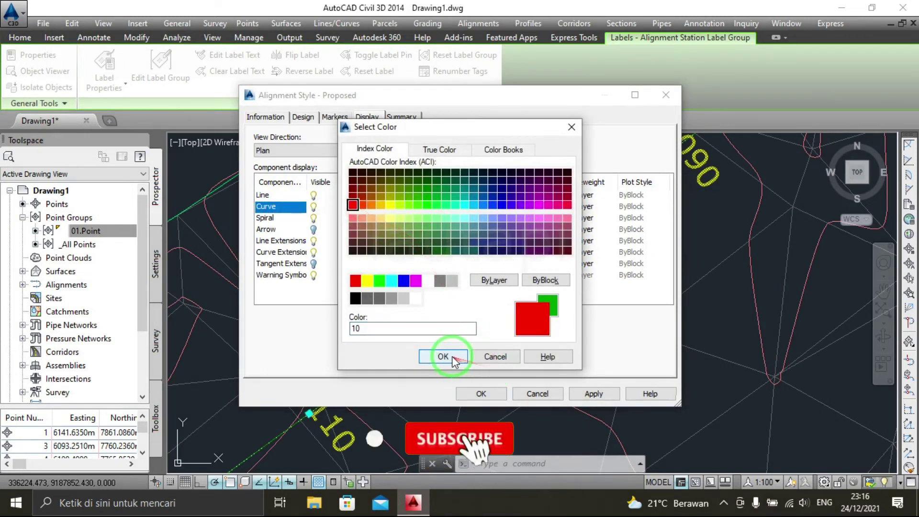
{"action": "left_click", "coordinate": [451, 356]}
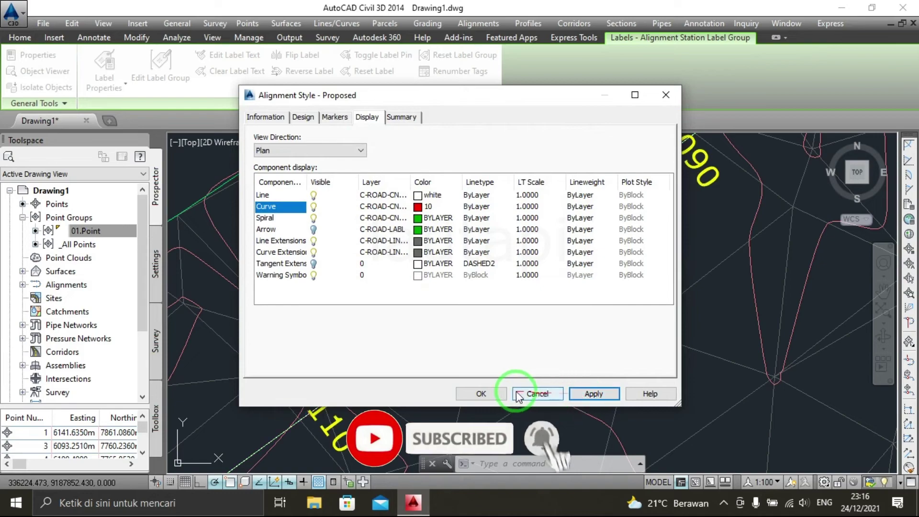
{"action": "left_click", "coordinate": [481, 393]}
{"action": "scroll", "coordinate": [595, 205], "scroll_direction": "down", "scroll_amount": 3}
Step: Zoom and pan along the recoloured alignment around stations 0+100–0+150
{"action": "scroll", "coordinate": [595, 215], "scroll_direction": "down", "scroll_amount": 3}
{"action": "scroll", "coordinate": [708, 182], "scroll_direction": "up", "scroll_amount": 3}
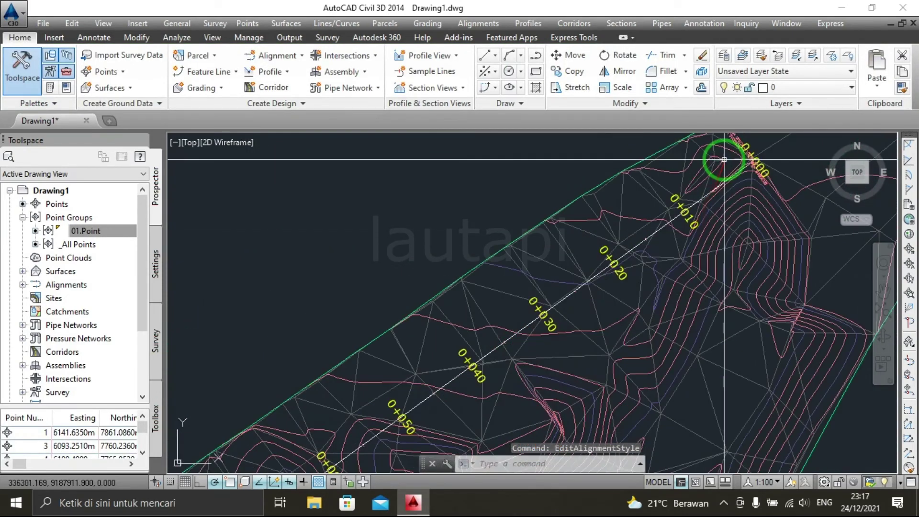
{"action": "scroll", "coordinate": [799, 113], "scroll_direction": "down", "scroll_amount": 2}
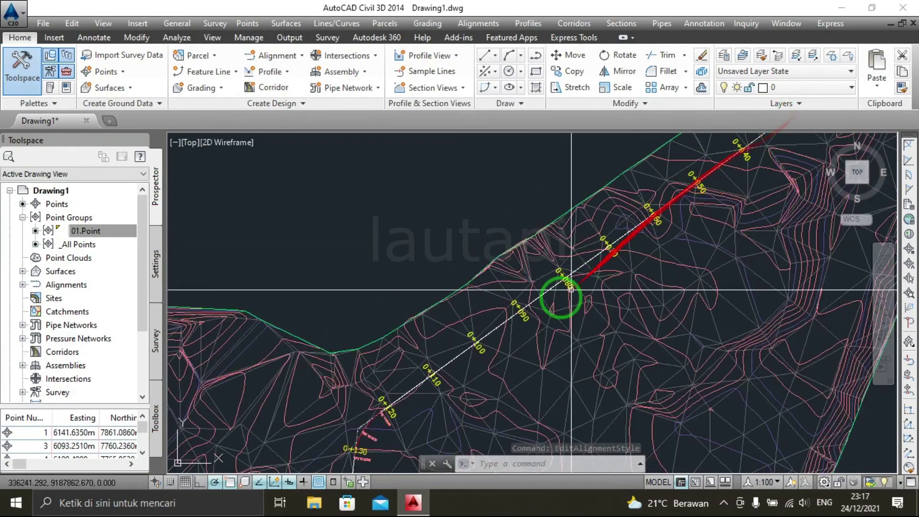
{"action": "middle_click_drag", "start_coordinate": [488, 303], "coordinate": [617, 173]}
{"action": "scroll", "coordinate": [486, 303], "scroll_direction": "up", "scroll_amount": 3}
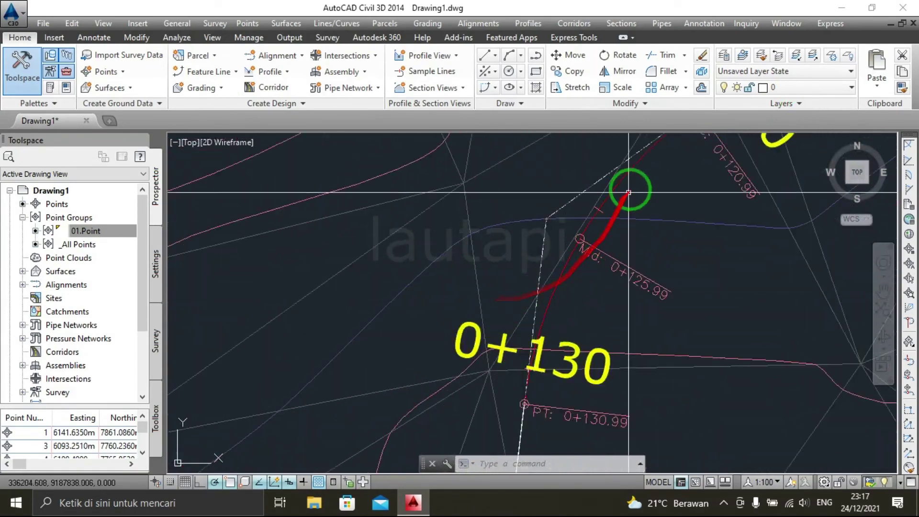
{"action": "scroll", "coordinate": [580, 338], "scroll_direction": "down", "scroll_amount": 2}
{"action": "scroll", "coordinate": [594, 185], "scroll_direction": "down", "scroll_amount": 3}
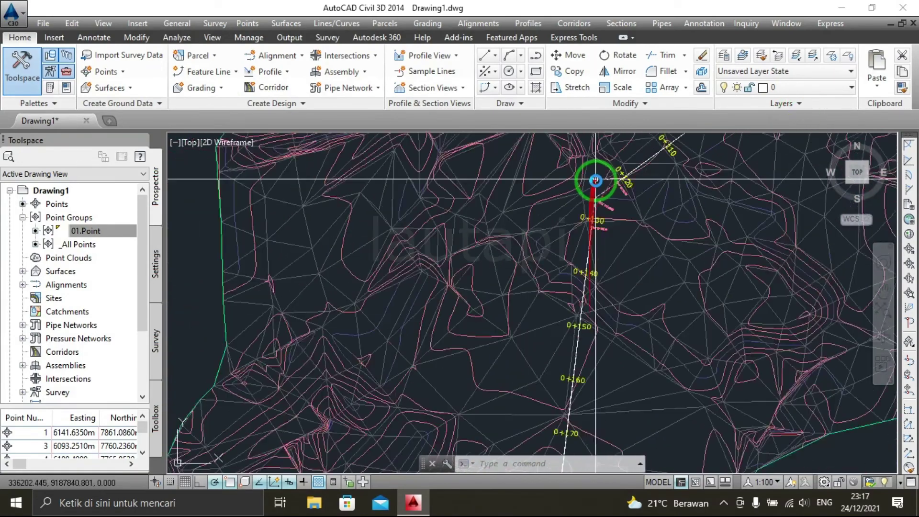
{"action": "scroll", "coordinate": [554, 359], "scroll_direction": "down", "scroll_amount": 2}
{"action": "scroll", "coordinate": [563, 281], "scroll_direction": "up", "scroll_amount": 3}
{"action": "scroll", "coordinate": [574, 273], "scroll_direction": "down", "scroll_amount": 1}
{"action": "scroll", "coordinate": [513, 338], "scroll_direction": "down", "scroll_amount": 2}
{"action": "scroll", "coordinate": [498, 350], "scroll_direction": "down", "scroll_amount": 1}
{"action": "scroll", "coordinate": [640, 230], "scroll_direction": "down", "scroll_amount": 2}
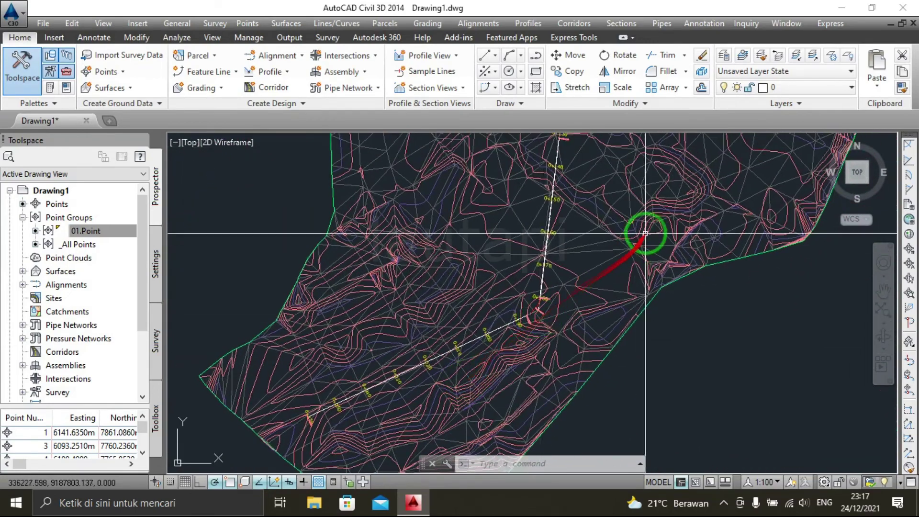
{"action": "scroll", "coordinate": [594, 329], "scroll_direction": "down", "scroll_amount": 2}
{"action": "scroll", "coordinate": [600, 307], "scroll_direction": "down", "scroll_amount": 1}
{"action": "scroll", "coordinate": [584, 294], "scroll_direction": "down", "scroll_amount": 1}
{"action": "scroll", "coordinate": [558, 287], "scroll_direction": "up", "scroll_amount": 1}
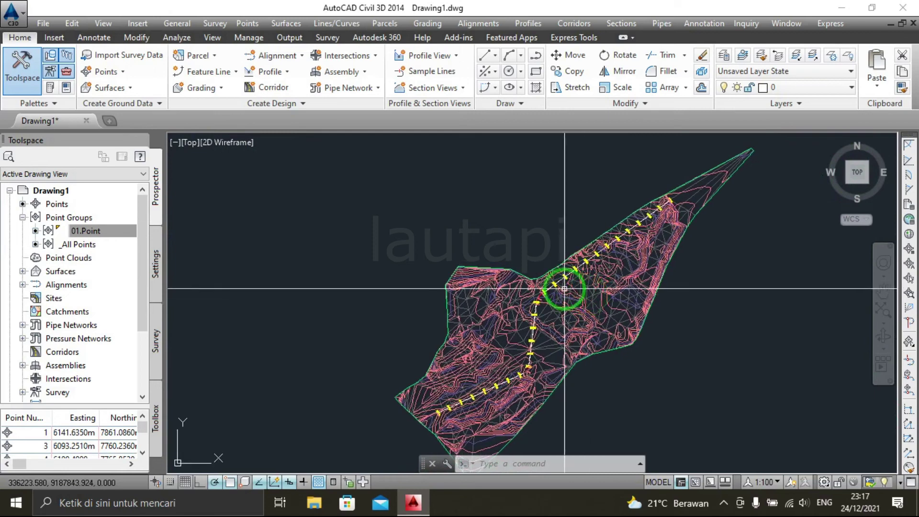
Step: Open and then close the Alignments menu
{"action": "left_click", "coordinate": [479, 23]}
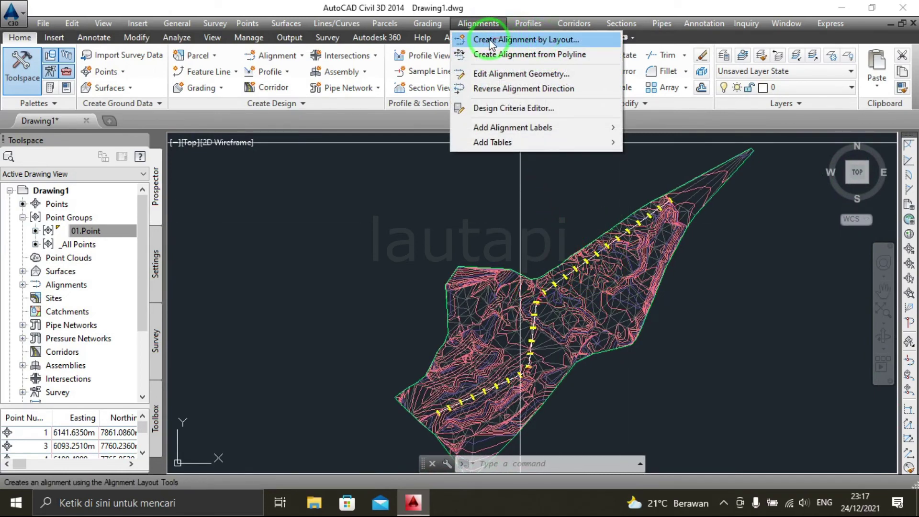
{"action": "left_click", "coordinate": [550, 227]}
{"action": "scroll", "coordinate": [537, 346], "scroll_direction": "up", "scroll_amount": 5}
{"action": "scroll", "coordinate": [537, 346], "scroll_direction": "down", "scroll_amount": 2}
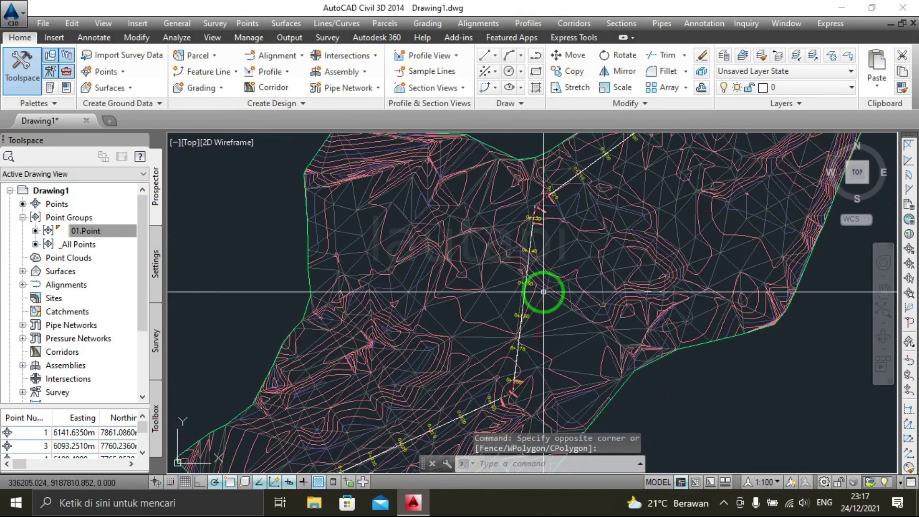
Step: Minimize Civil 3D and refresh the Windows desktop
{"action": "left_click", "coordinate": [844, 9]}
{"action": "right_click", "coordinate": [476, 161]}
{"action": "left_click", "coordinate": [453, 198]}
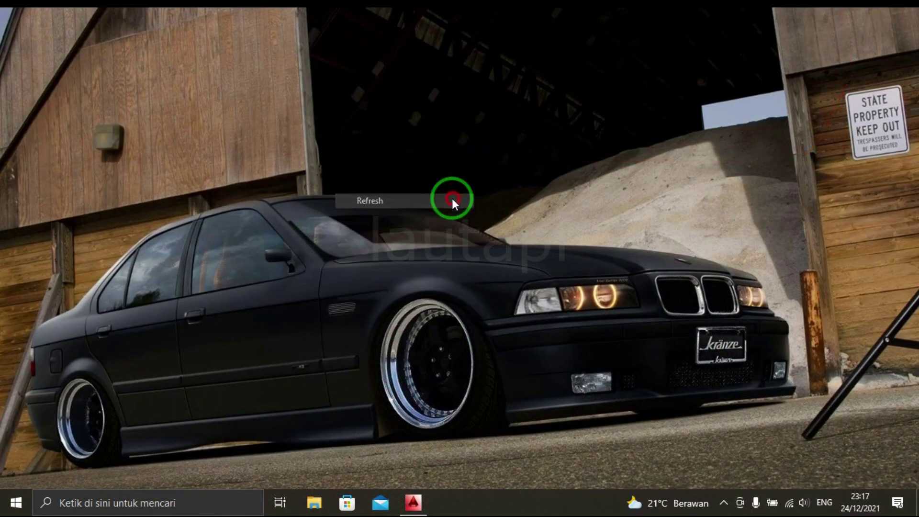